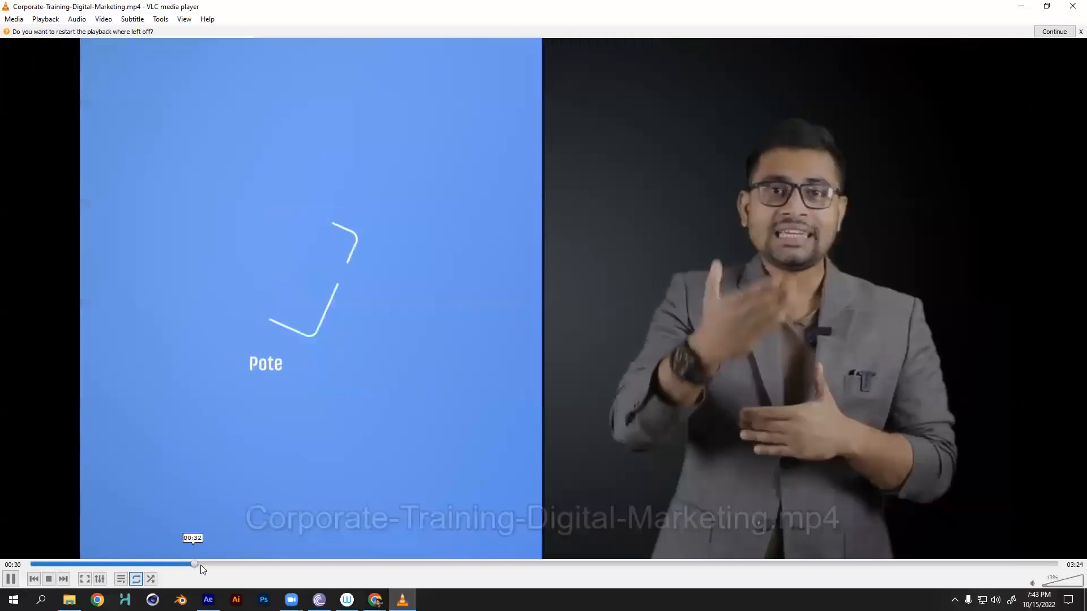
Close the playing video, open the raw clip MVI_1626.MP4 from the (Footage) folder, and lower its volume to 0%.
left_click(1072, 6)
double_click(202, 126)
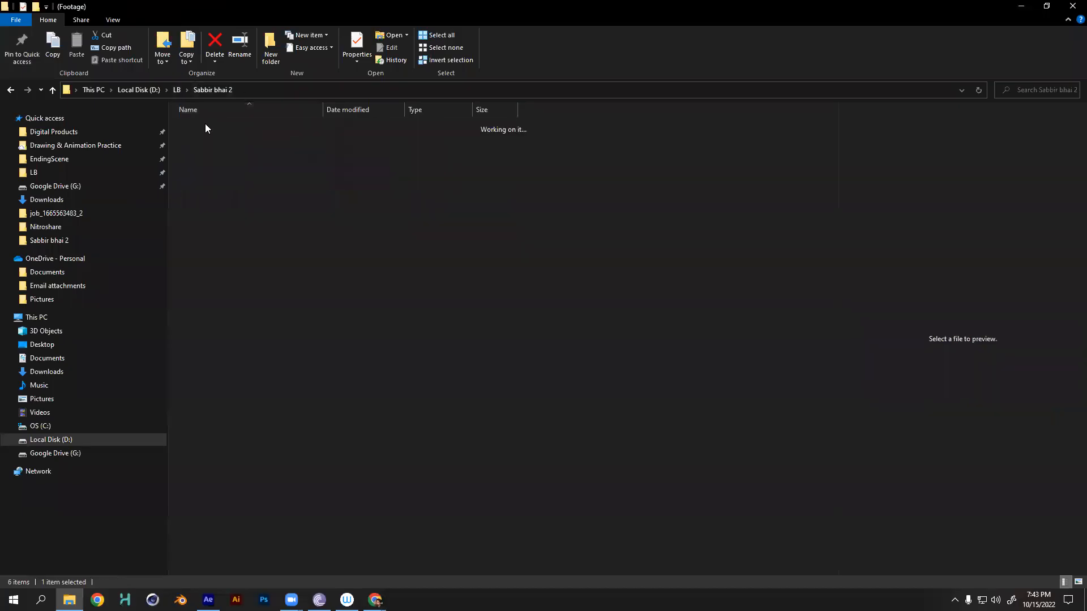
double_click(215, 258)
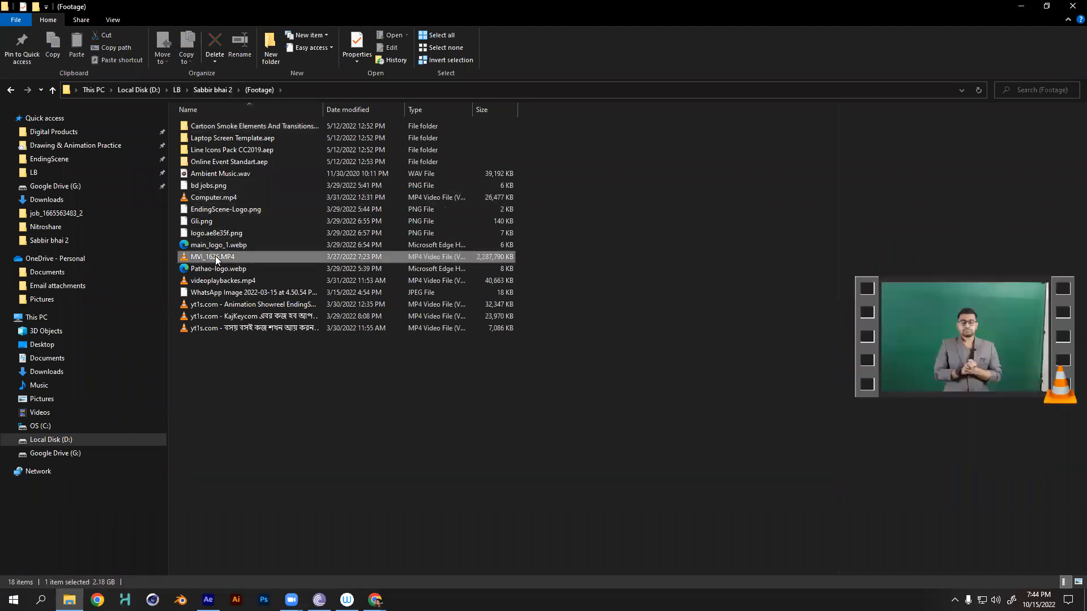
scroll(175, 421, "down", 3)
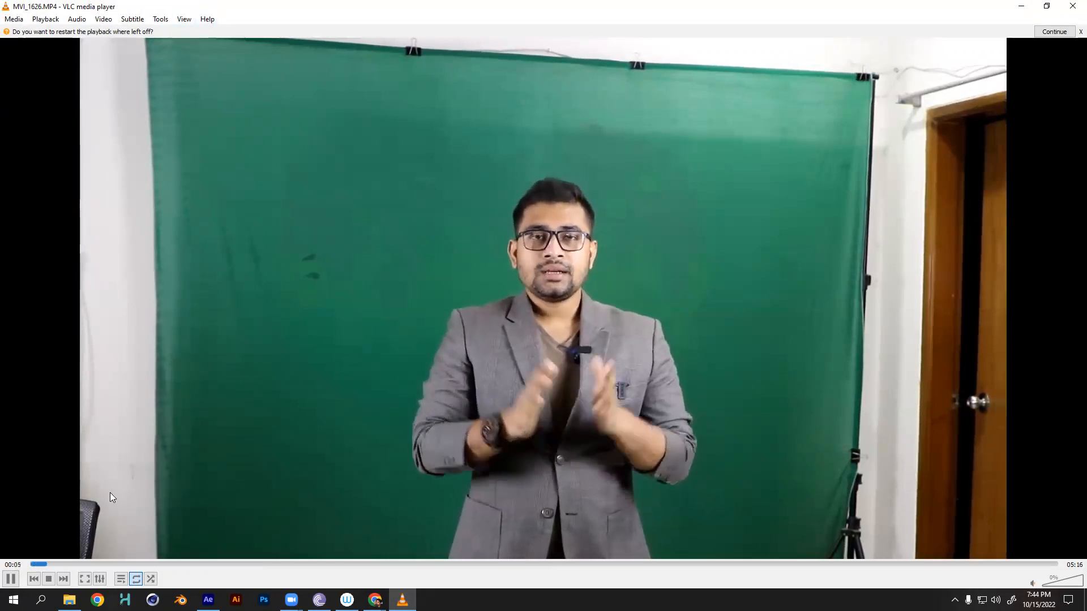
Review MVI_1626.MP4 full screen, skipping ahead to two further points in the clip, and return to the (Footage) folder.
double_click(502, 464)
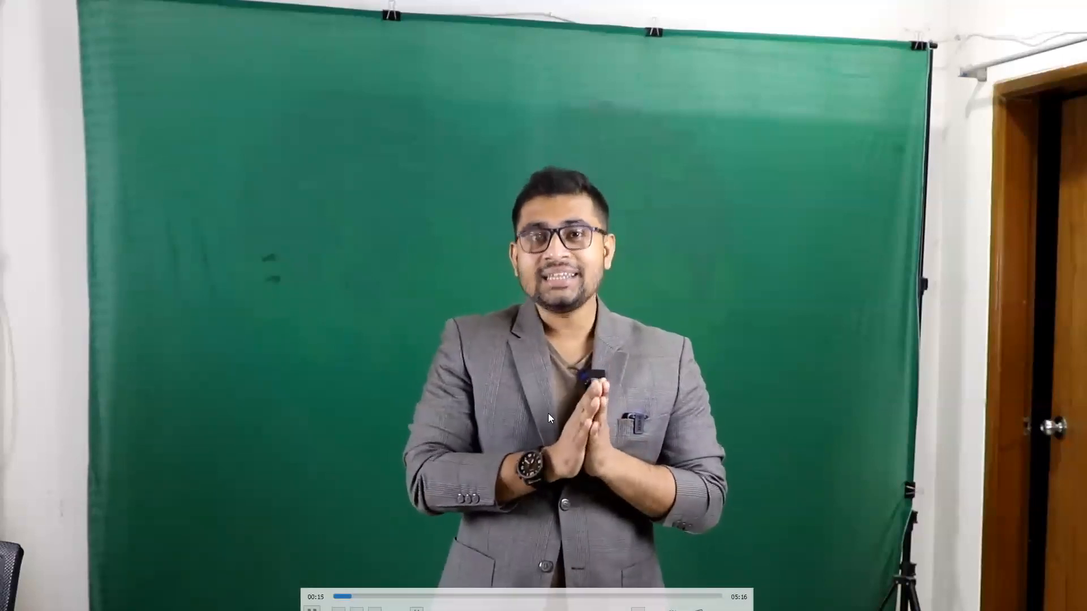
left_click(389, 596)
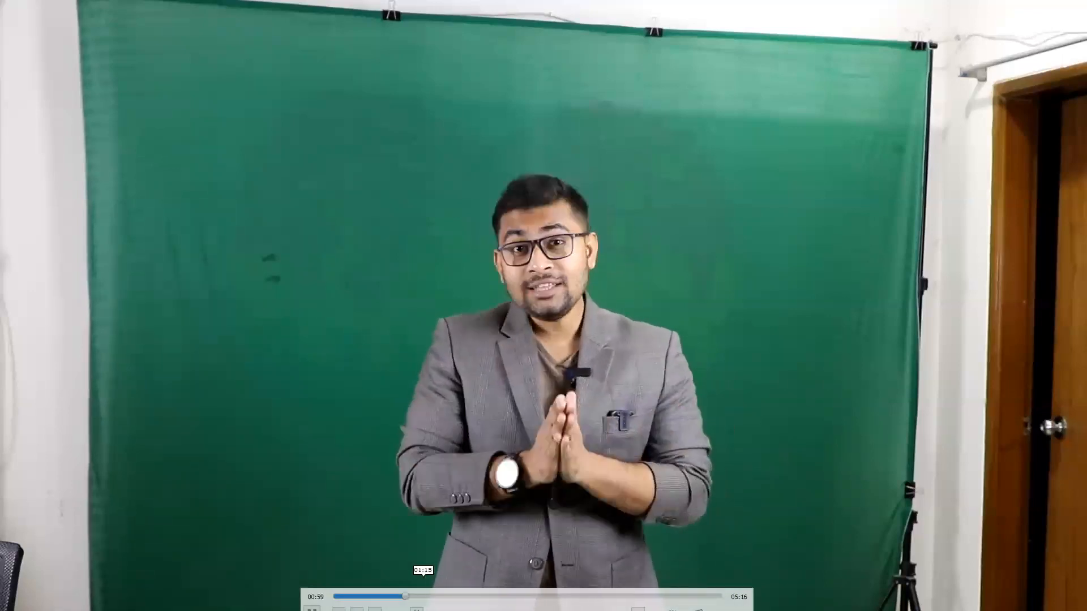
left_click(443, 596)
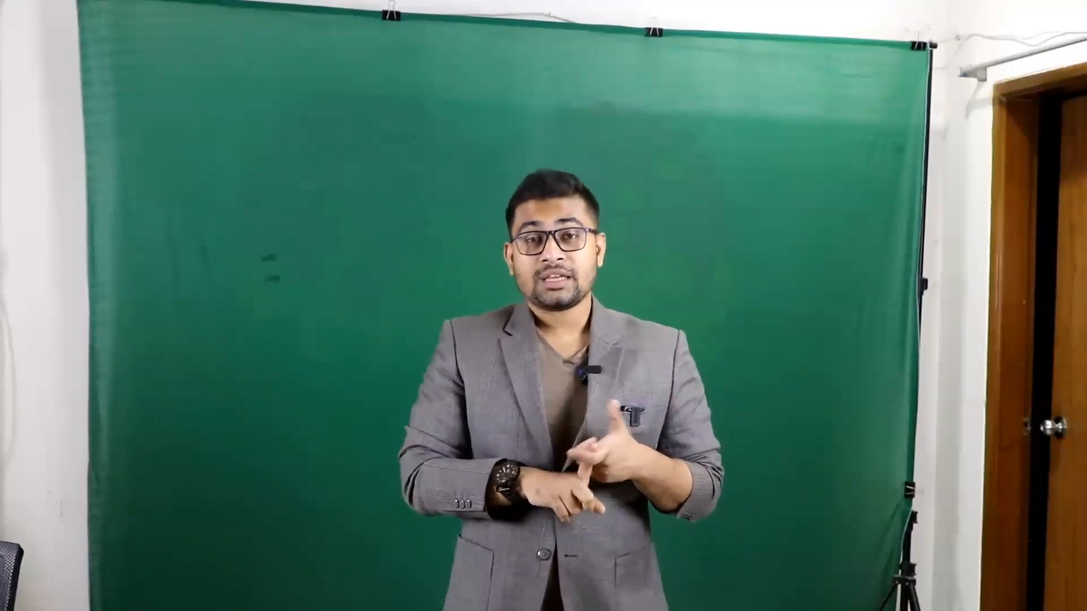
double_click(454, 286)
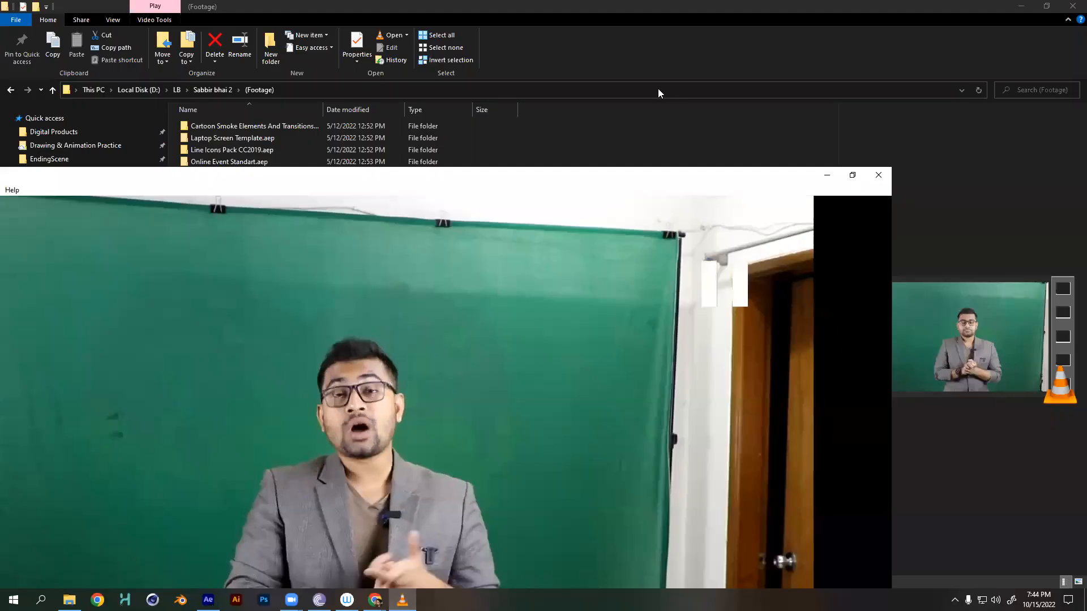
left_click(629, 130)
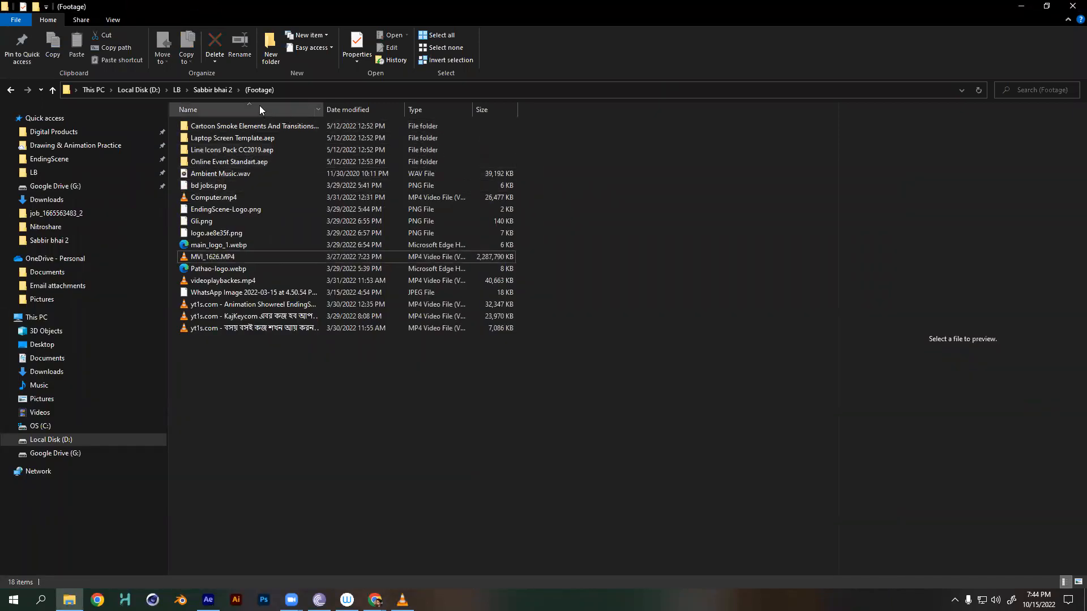
Try to open the project Common Assets.aep from the Common Assets folder in LB.
left_click(224, 91)
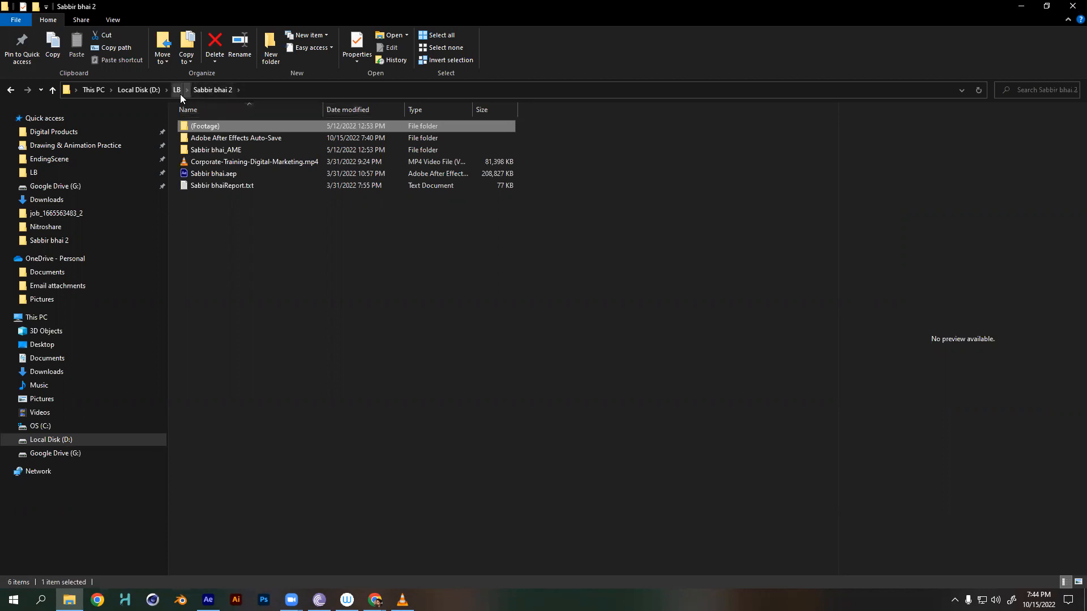
left_click(179, 91)
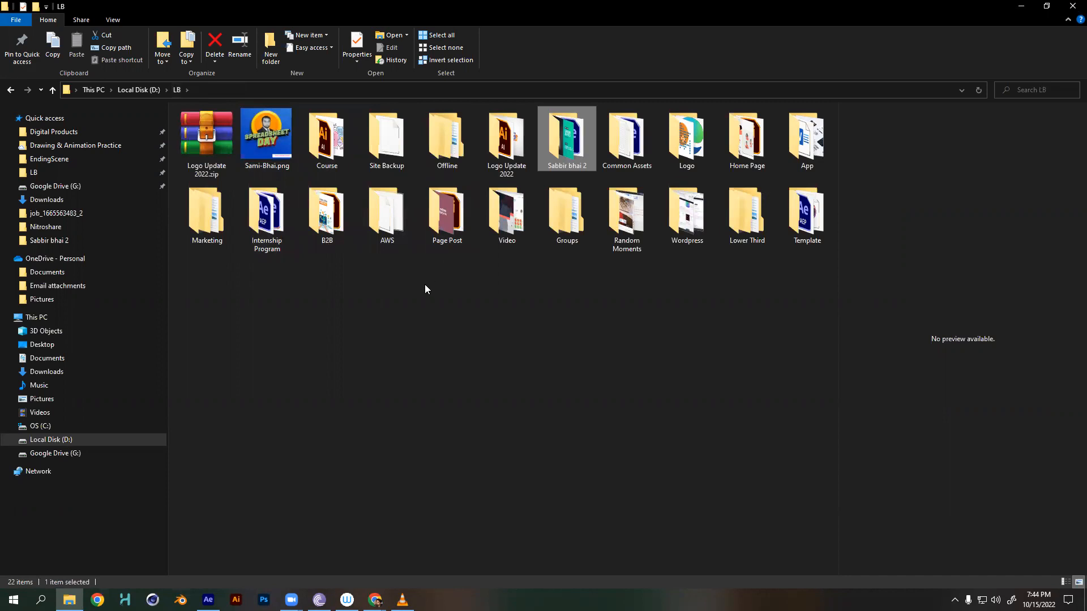
double_click(602, 155)
double_click(197, 175)
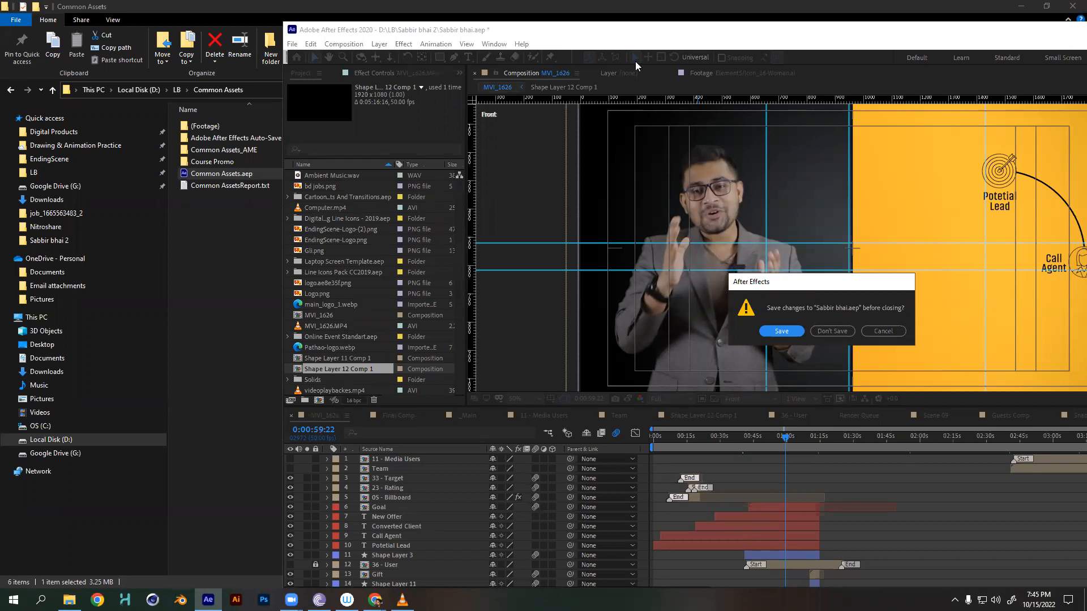
Switch to Chrome and examine the Motion Graphics Bootcamp page, from its features to the second month's green-screen lesson.
key("alt+Tab")
key("alt+Tab")
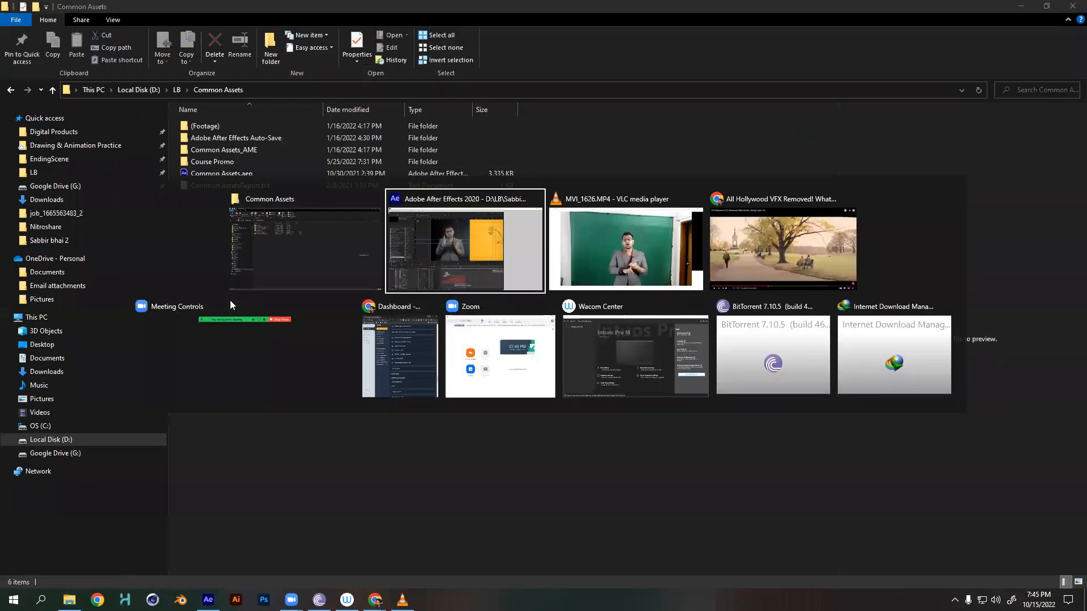
key("alt+Tab")
key("alt+Tab")
key("alt+Tab")
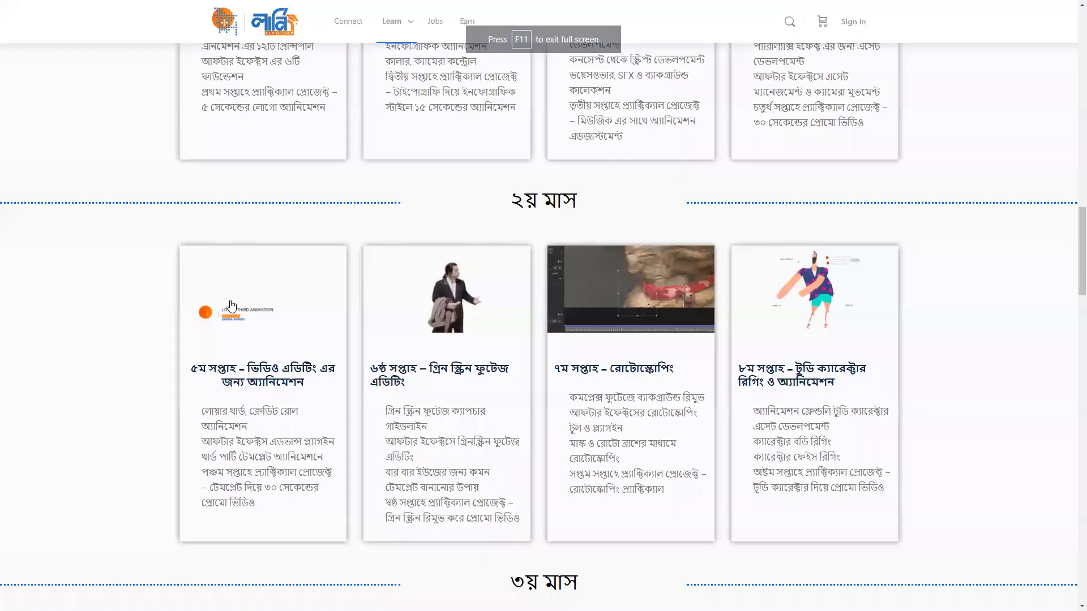
scroll(172, 242, "up", 10)
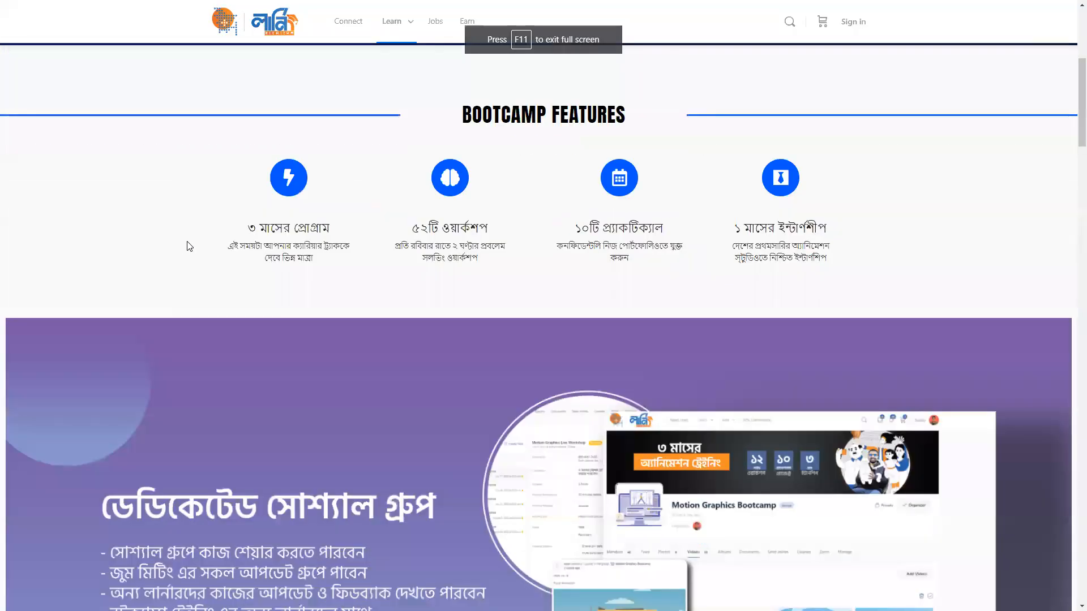
scroll(189, 246, "up", 5)
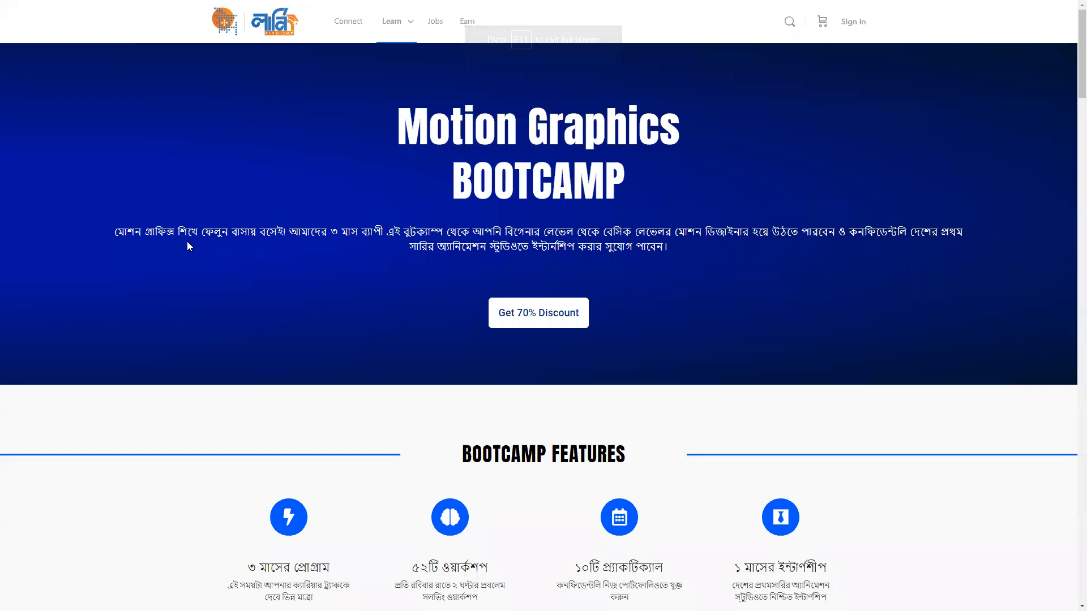
scroll(186, 241, "down", 15)
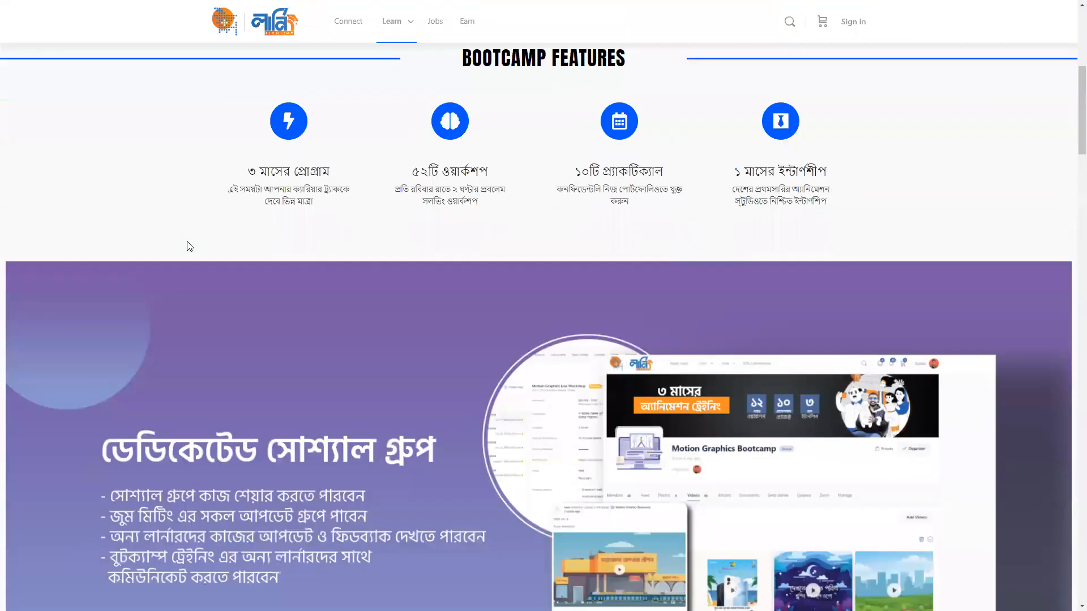
scroll(420, 282, "down", 4)
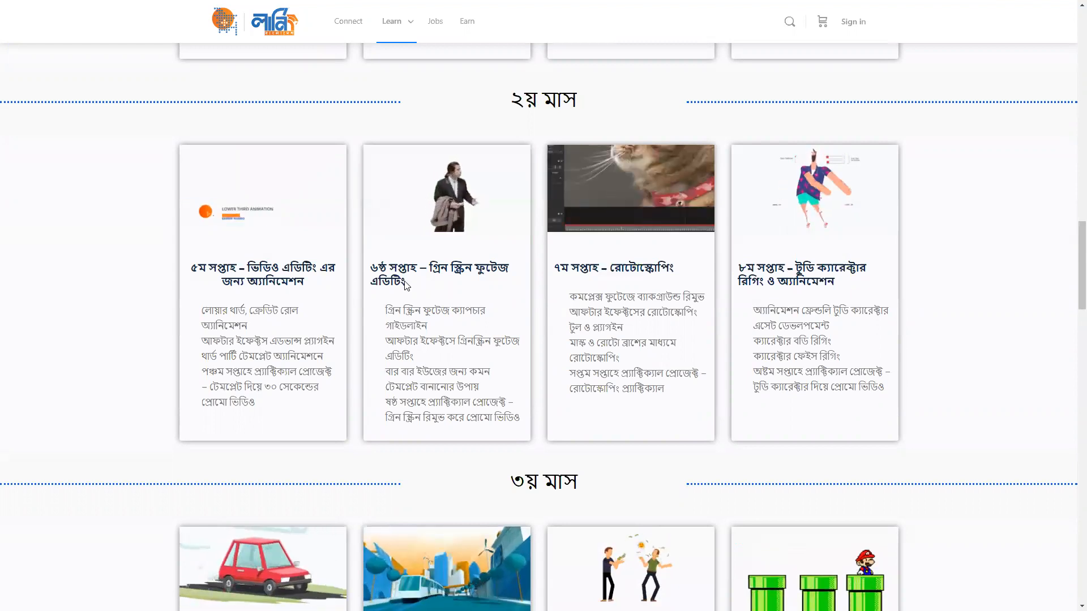
Switch back to After Effects, cancel the pending project close, and start a new project without saving the old one.
key("alt+Tab")
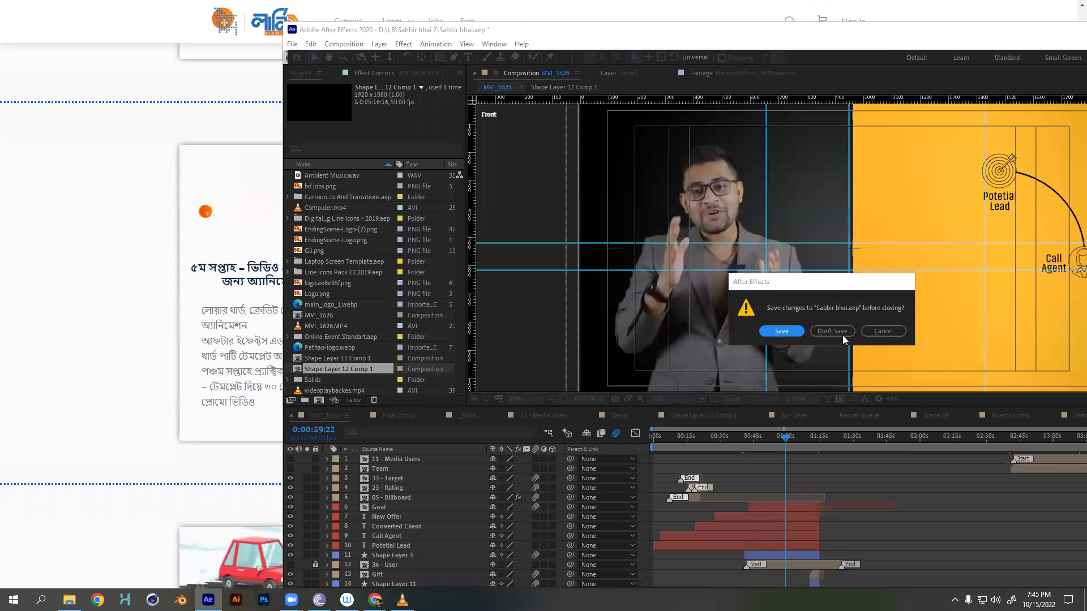
left_click(882, 331)
double_click(355, 29)
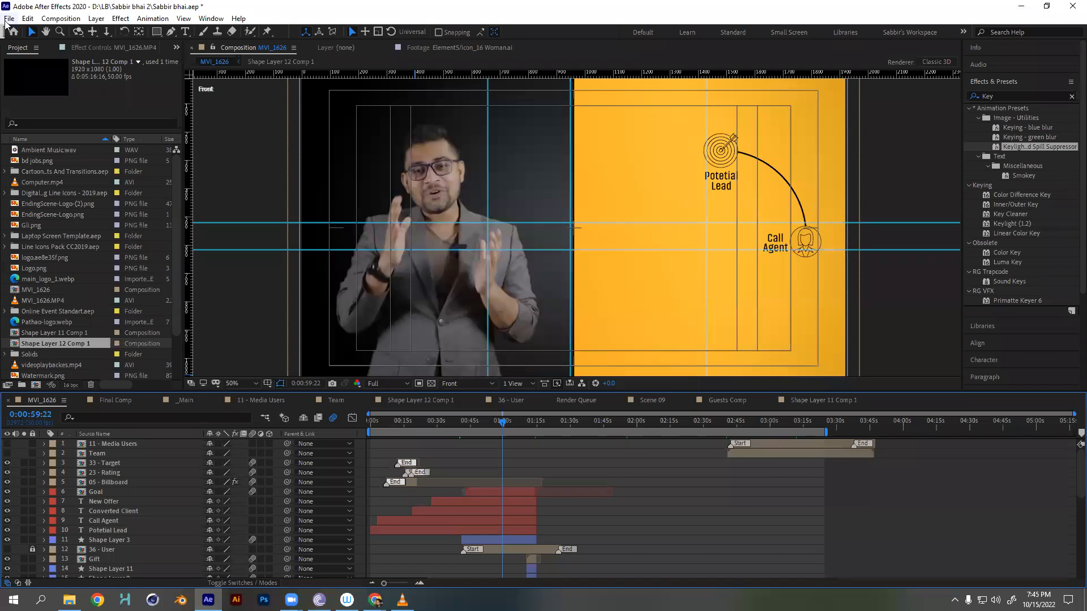
left_click(9, 19)
mouse_move(18, 34)
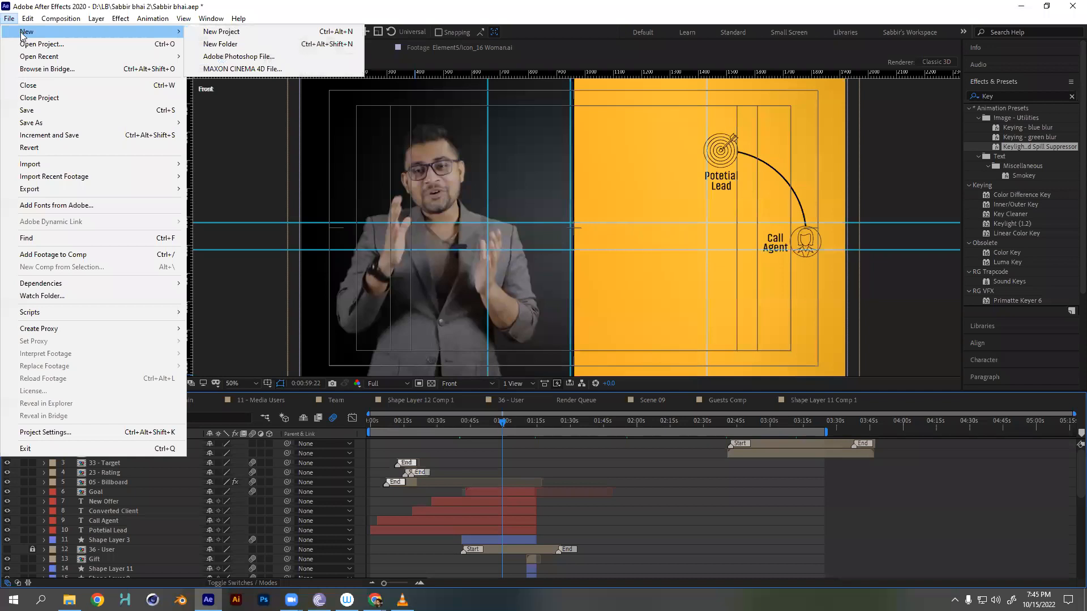
left_click(235, 32)
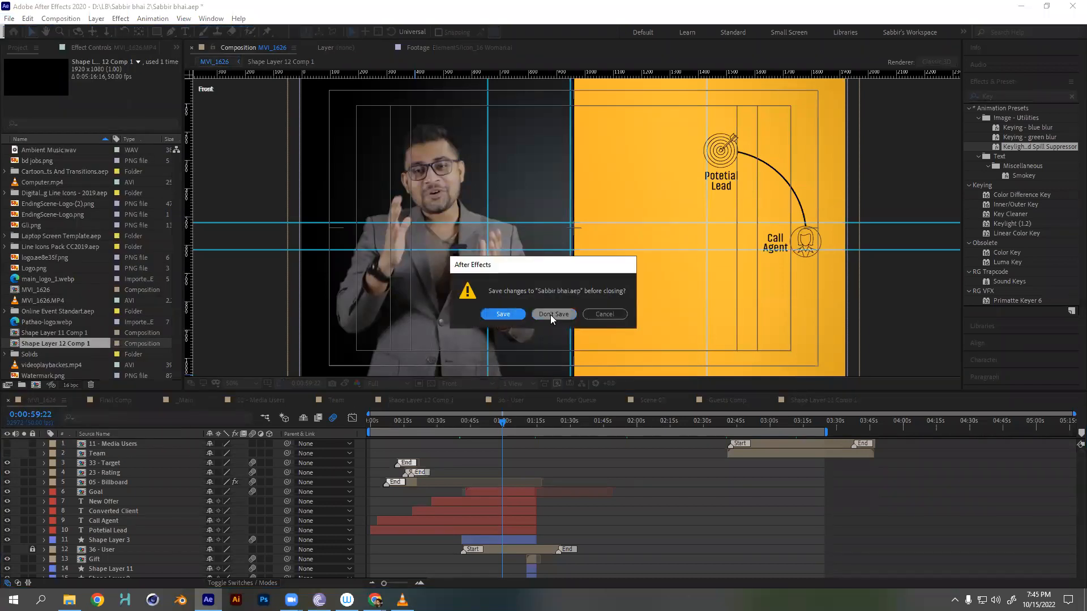
left_click(550, 314)
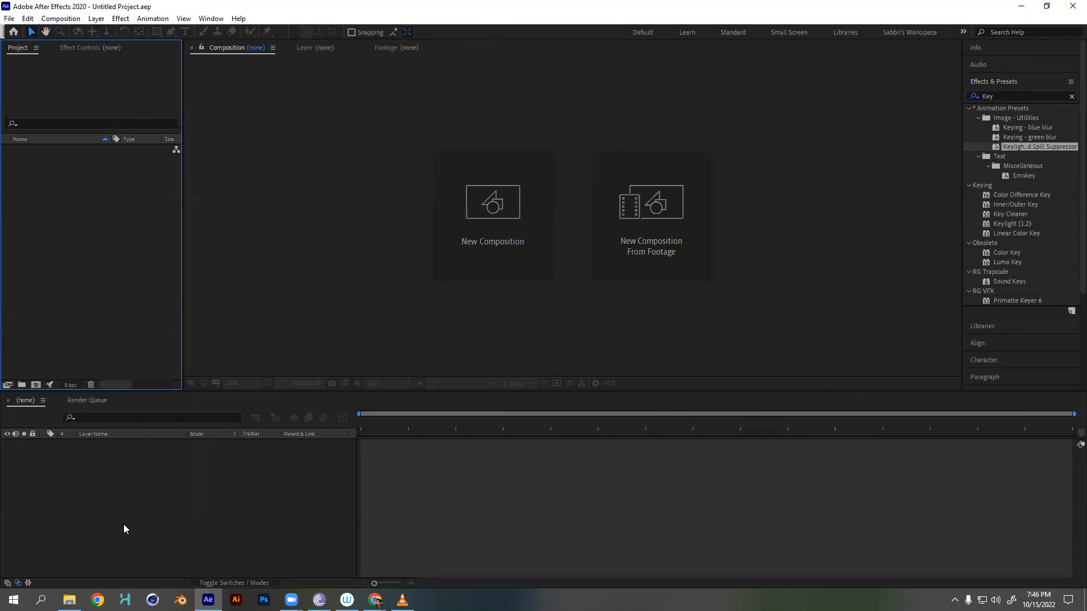
Change the workspace to Standard.
left_click(215, 54)
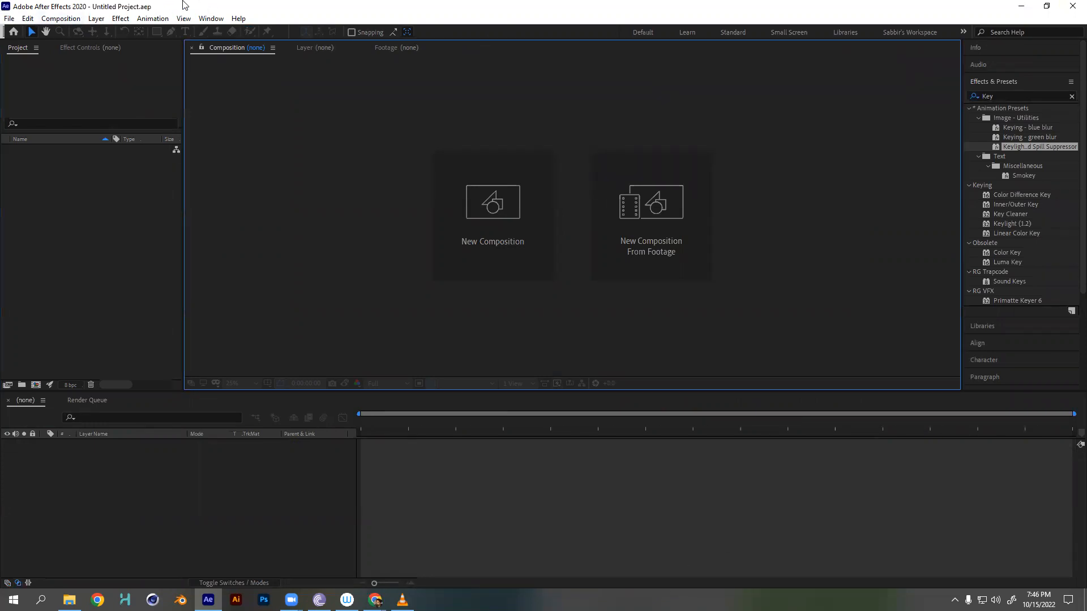
left_click(211, 19)
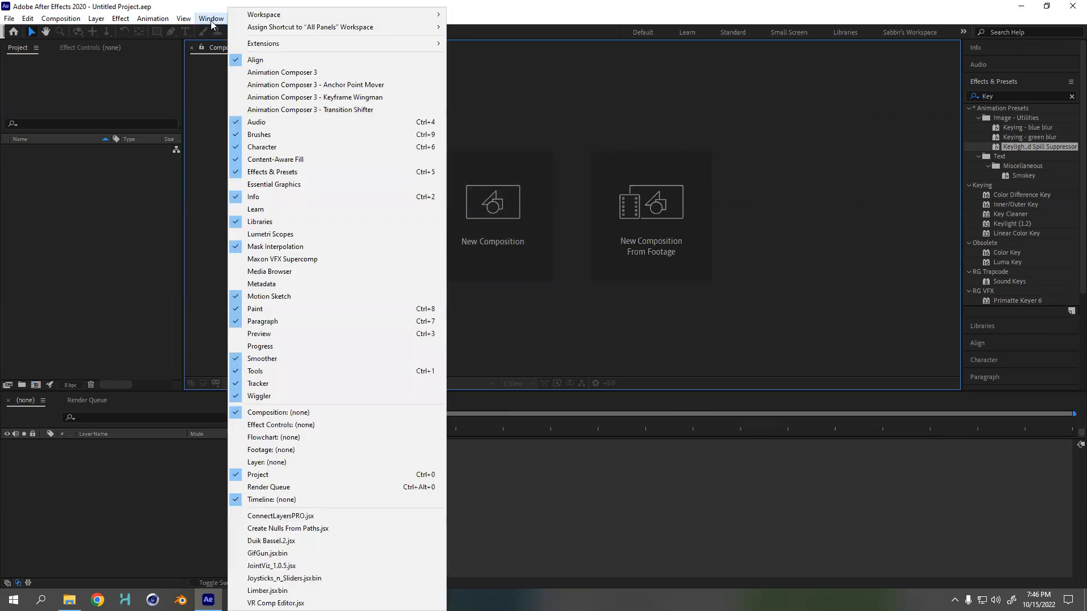
mouse_move(271, 14)
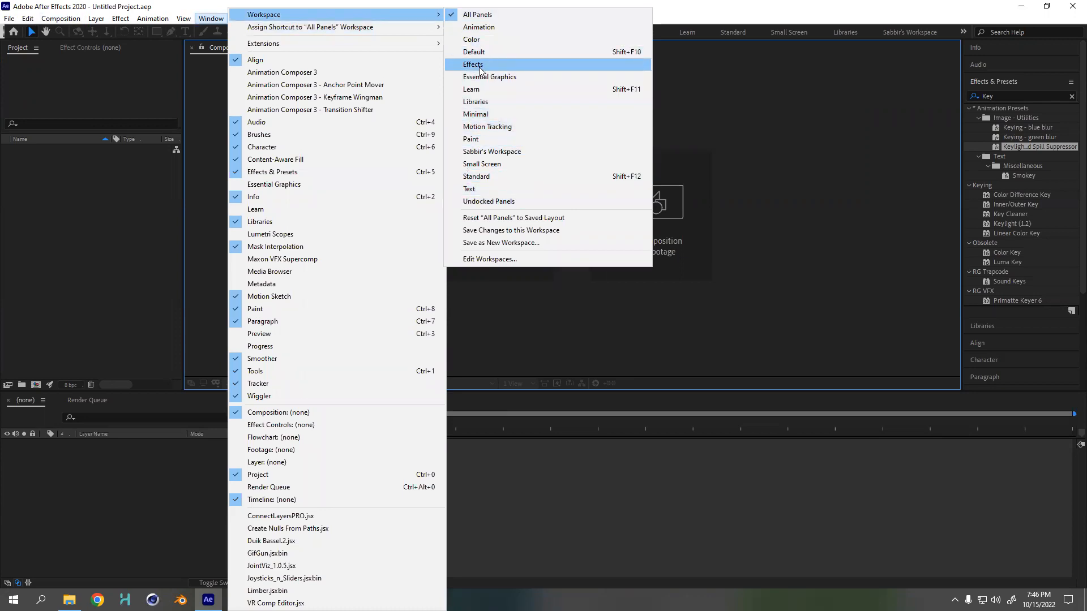
left_click(499, 176)
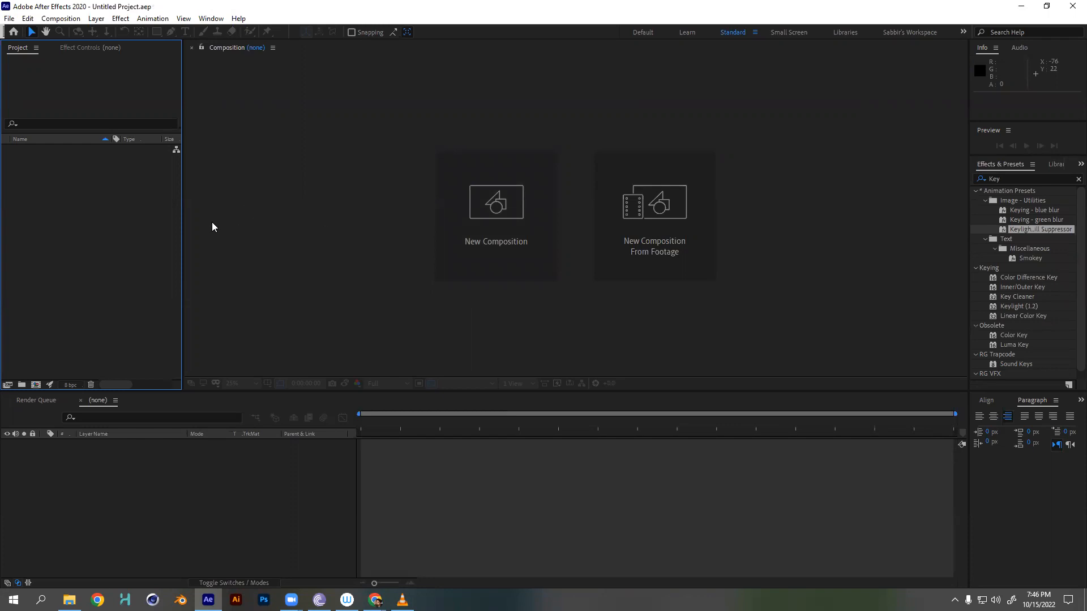
left_click(283, 146)
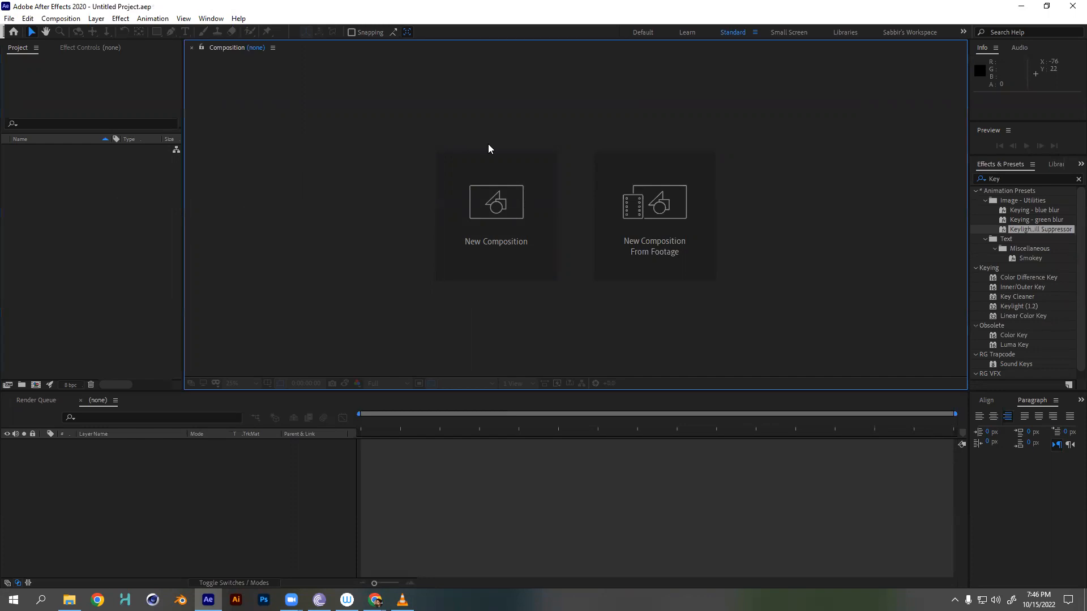
left_click(139, 523)
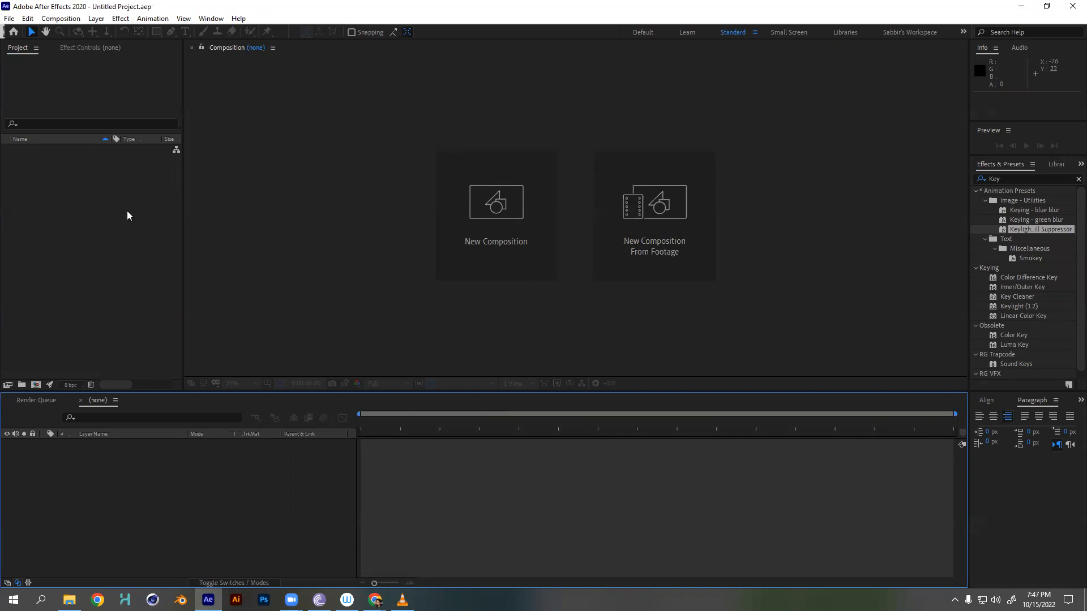
left_click(45, 170)
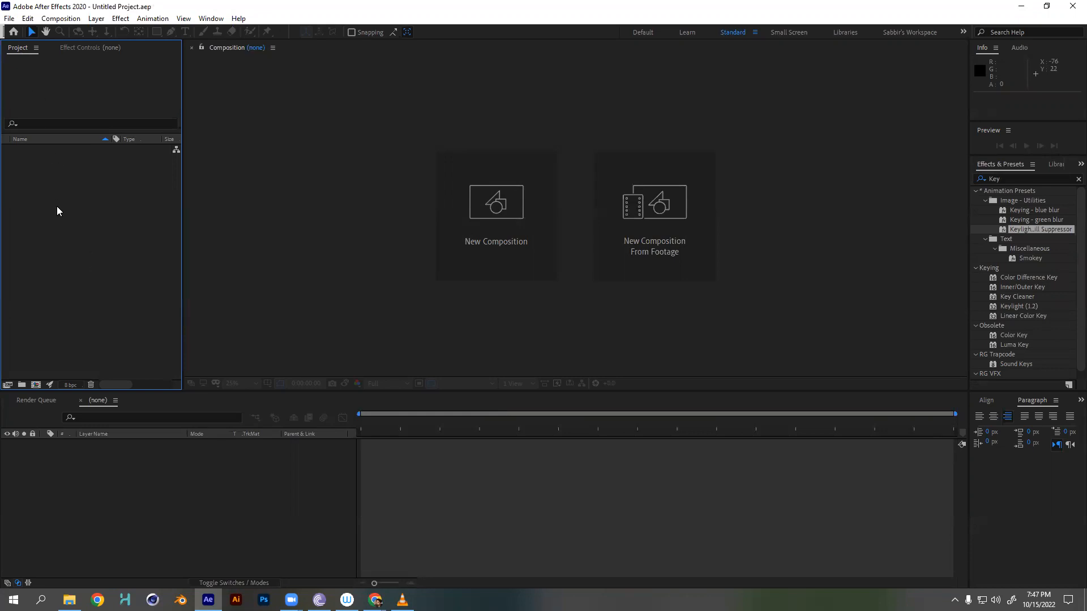
Switch to File Explorer and open MVI_1626.MP4 for playback from the green-screen project's (Footage) folder inside LB.
key("alt+Tab")
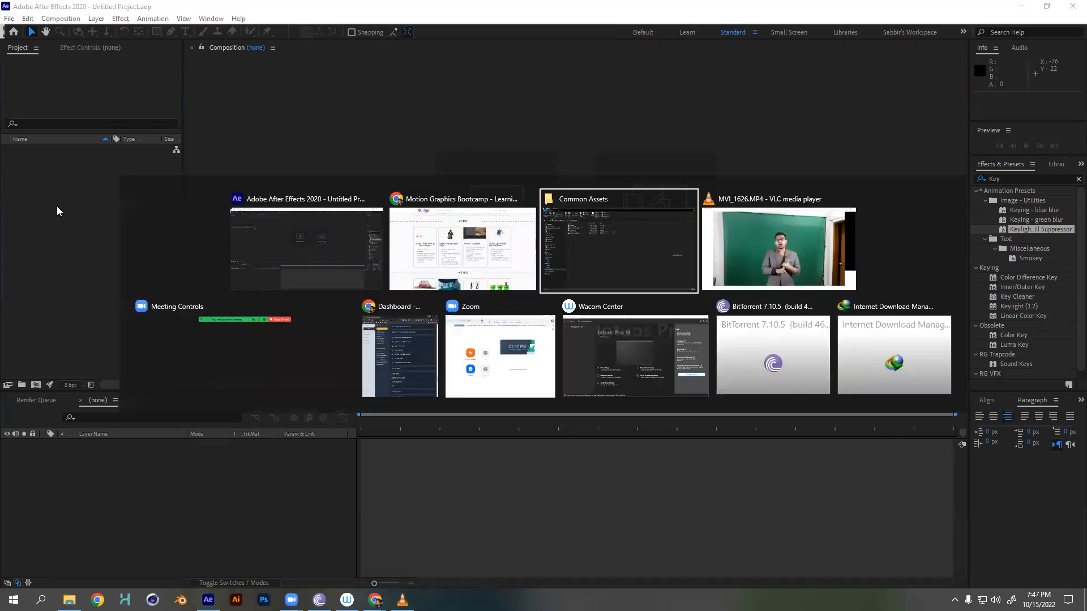
left_click(177, 90)
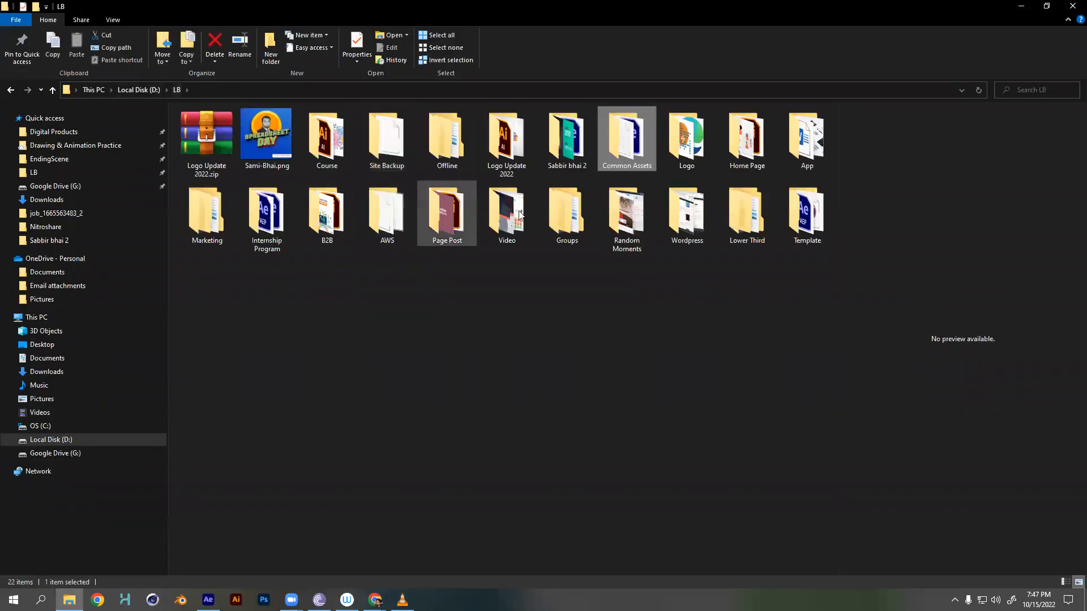
double_click(555, 157)
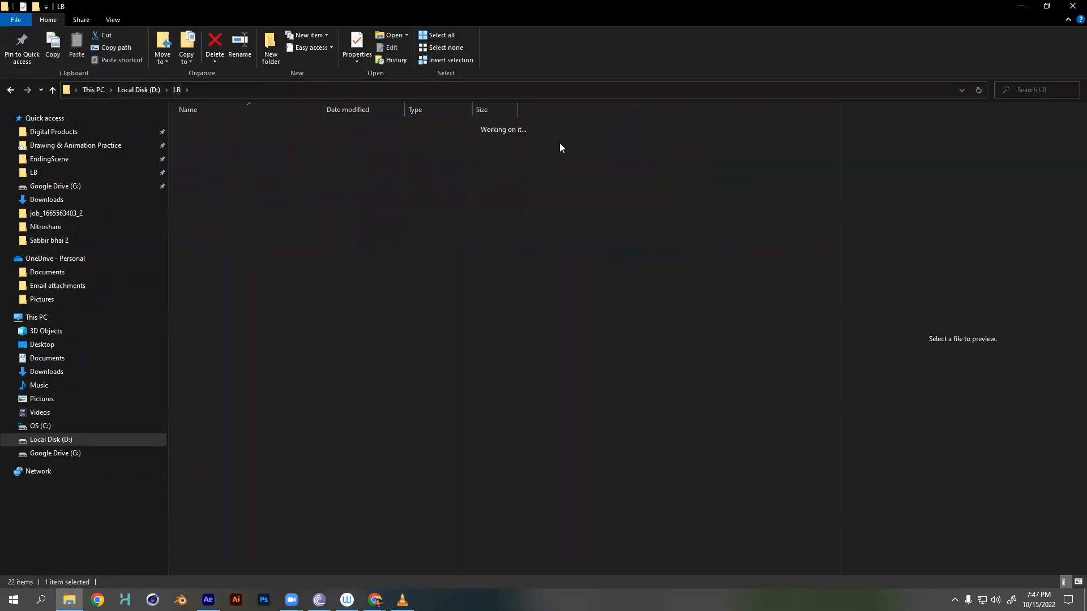
double_click(196, 125)
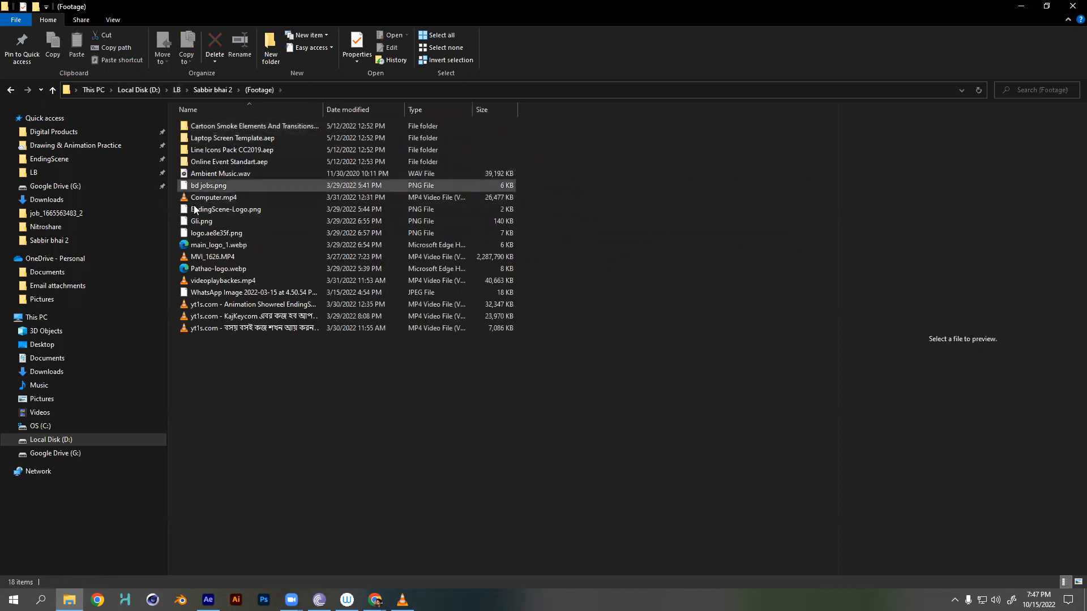
left_click(206, 258)
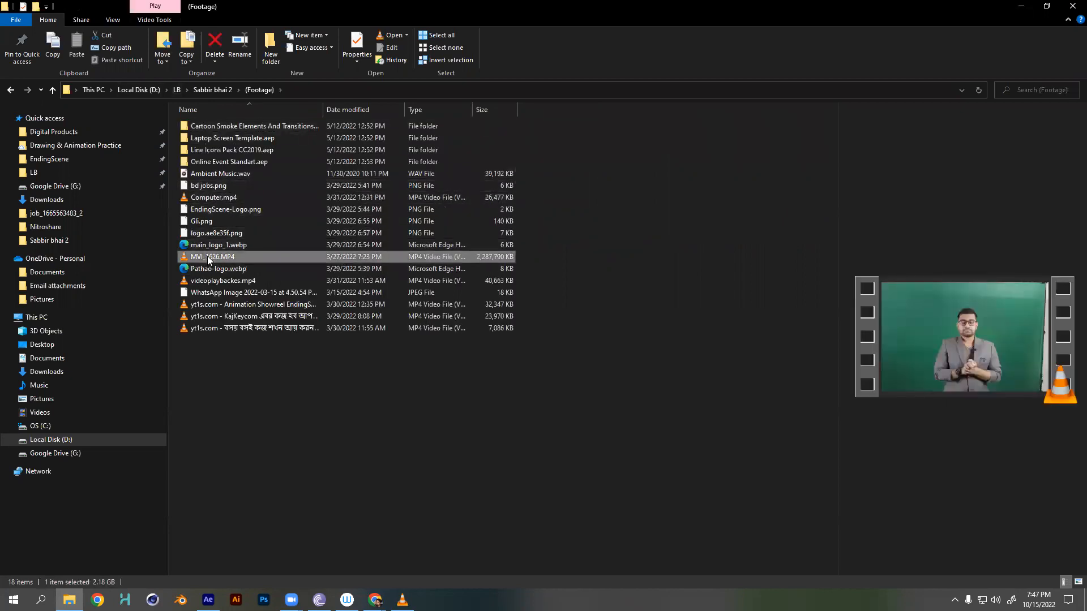
key("Return")
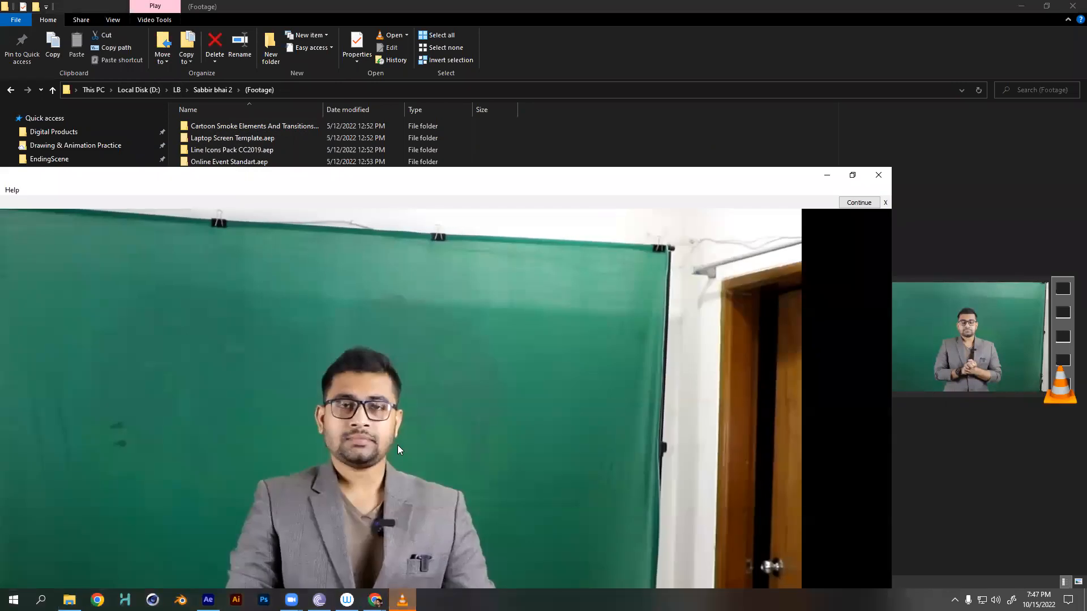
Import MVI_1626.MP4 from the (Footage) folder into the After Effects project and create a composition from it.
left_click(877, 175)
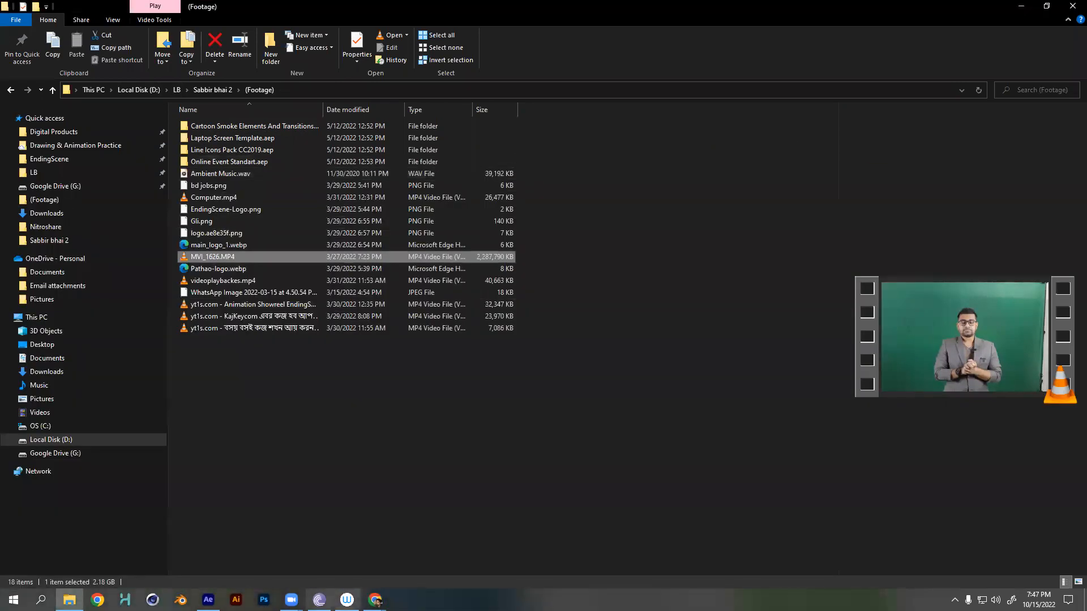
left_click_drag(198, 259, 80, 256)
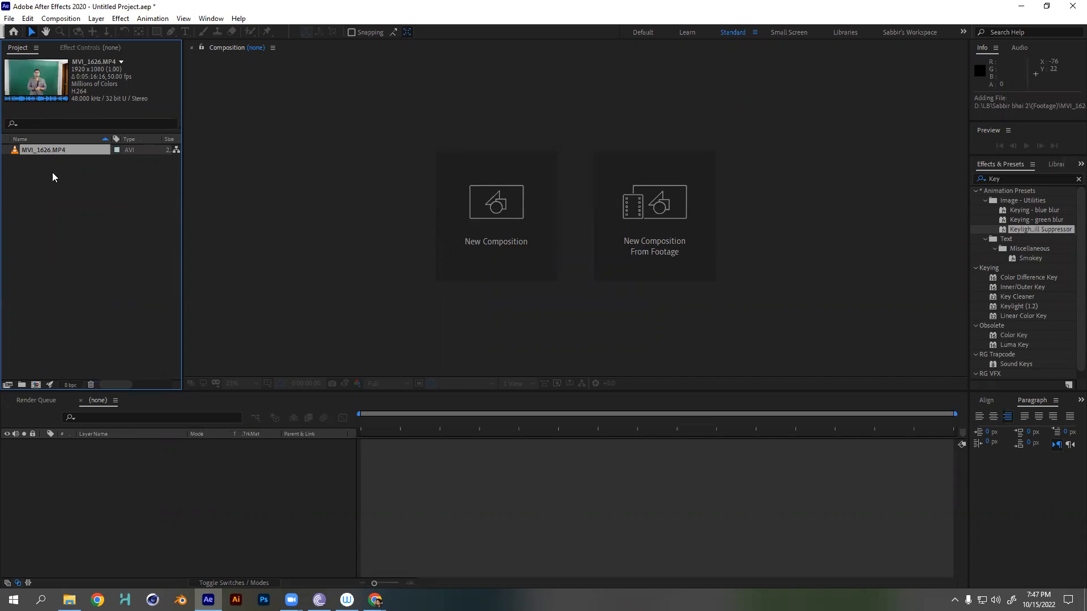
left_click(36, 217)
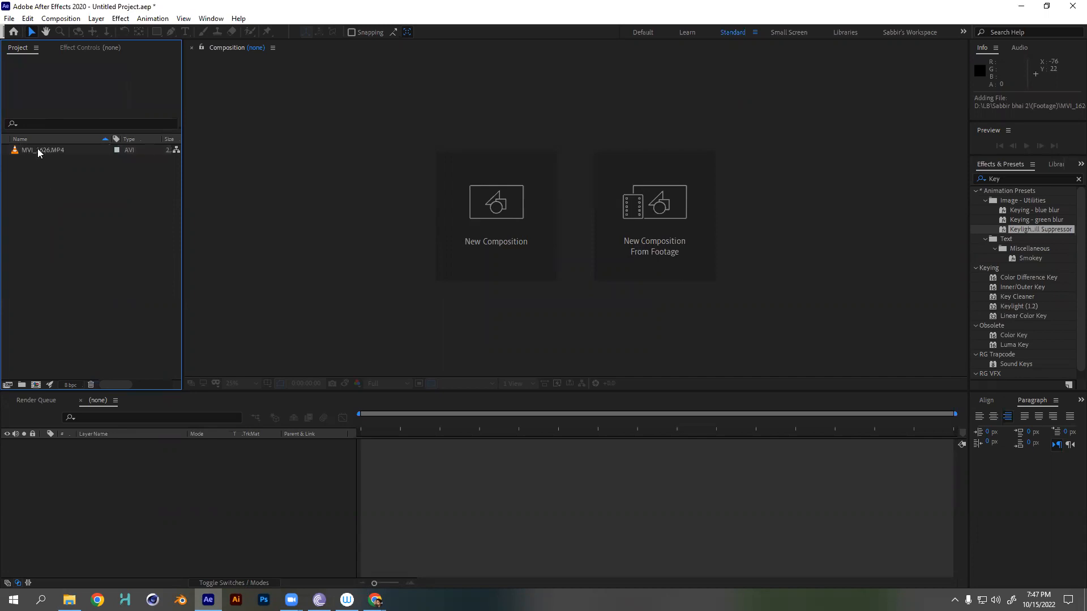
left_click(38, 151)
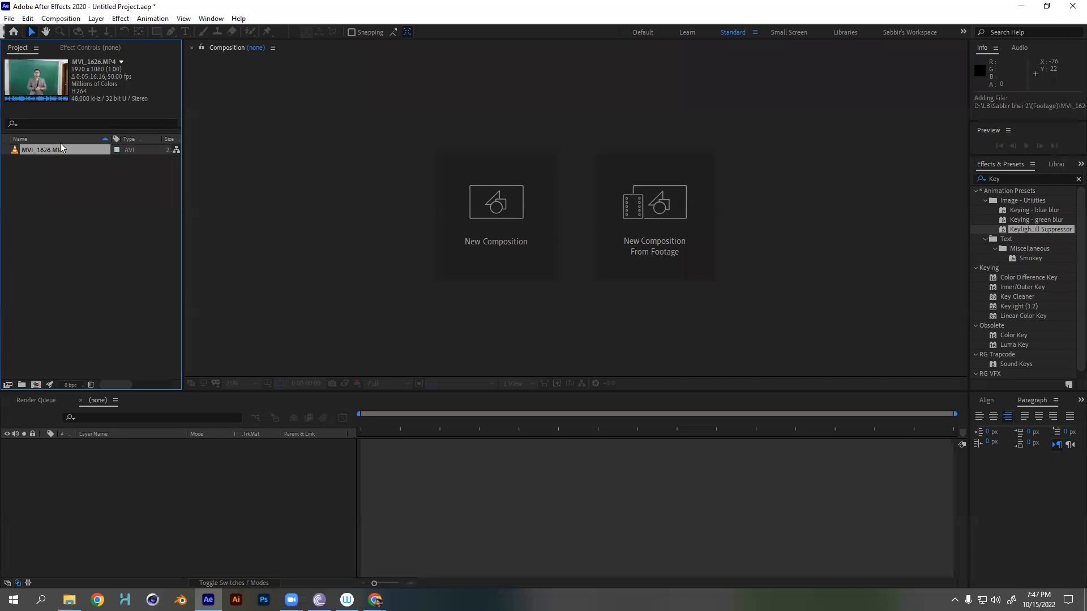
left_click_drag(48, 153, 38, 387)
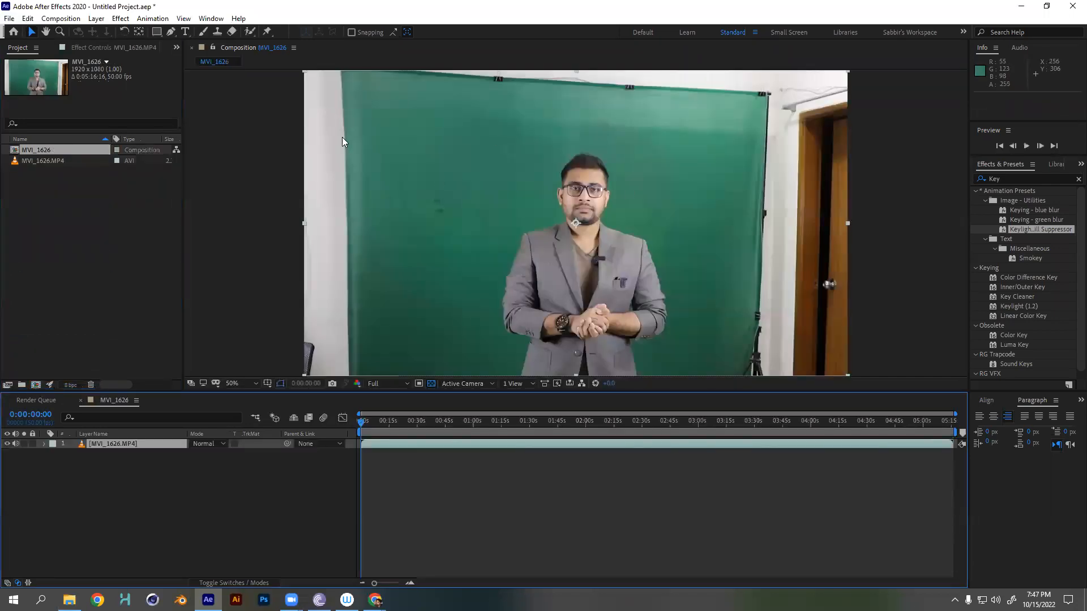
Preview and scrub through the MVI_1626 composition to review the raw footage, stopping at 0:00:05:22.
scroll(291, 188, "down", 2)
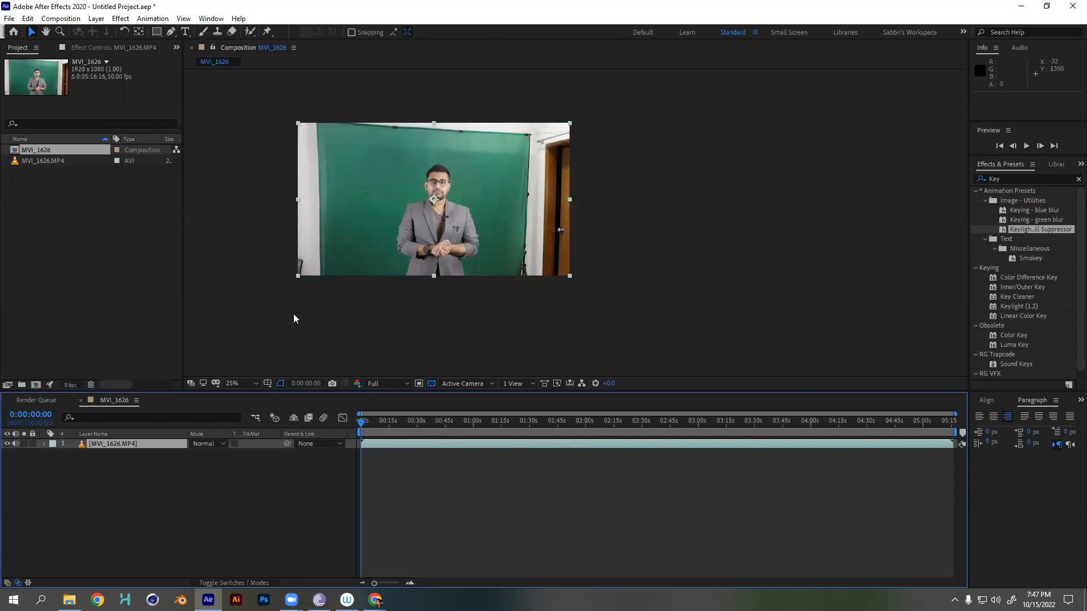
key("space")
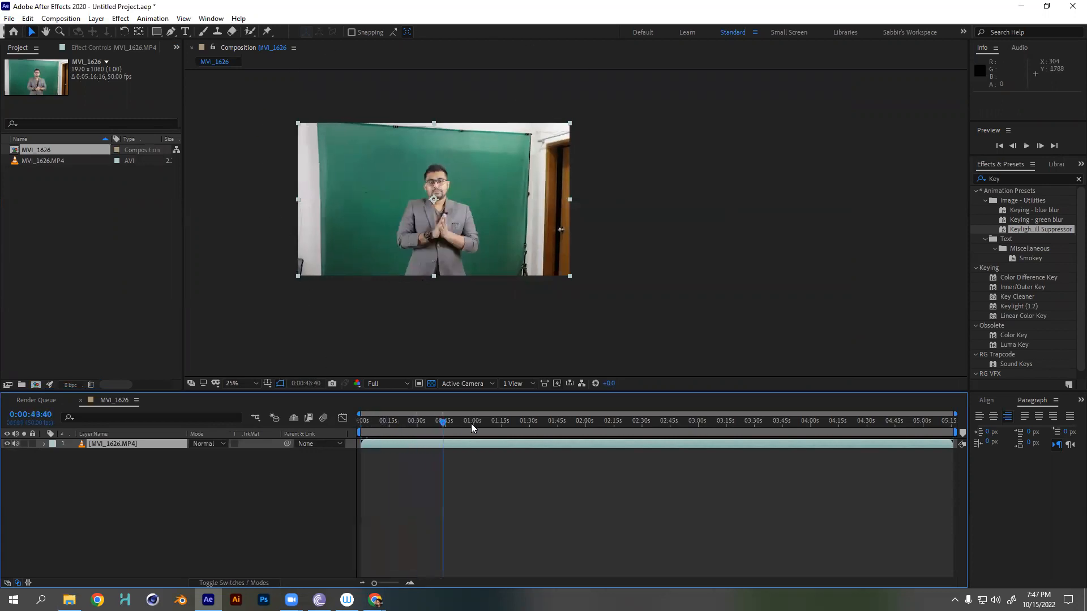
key("space")
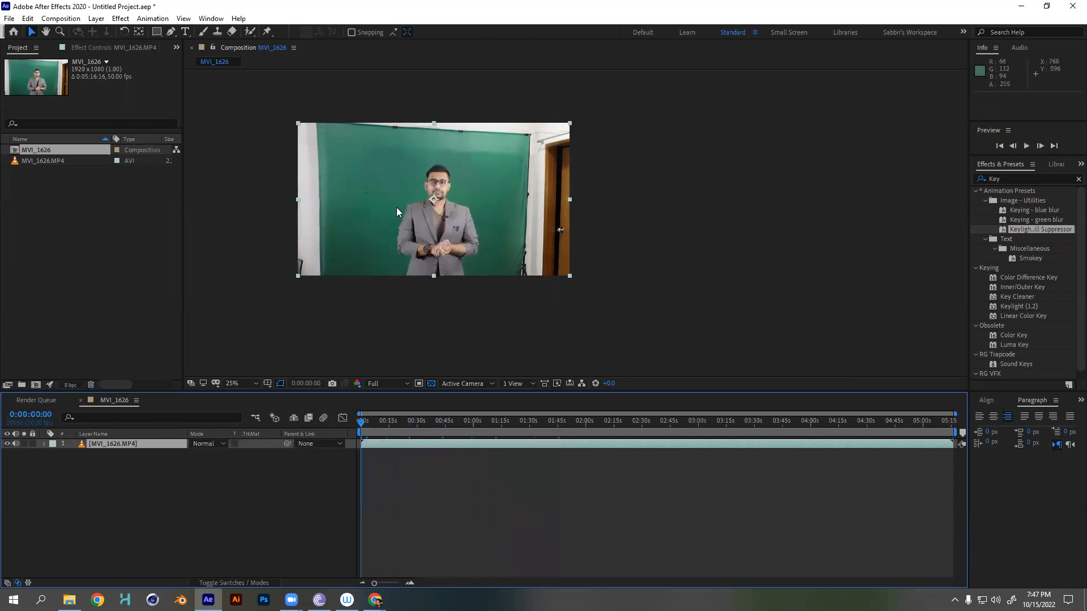
left_click_drag(401, 424, 371, 432)
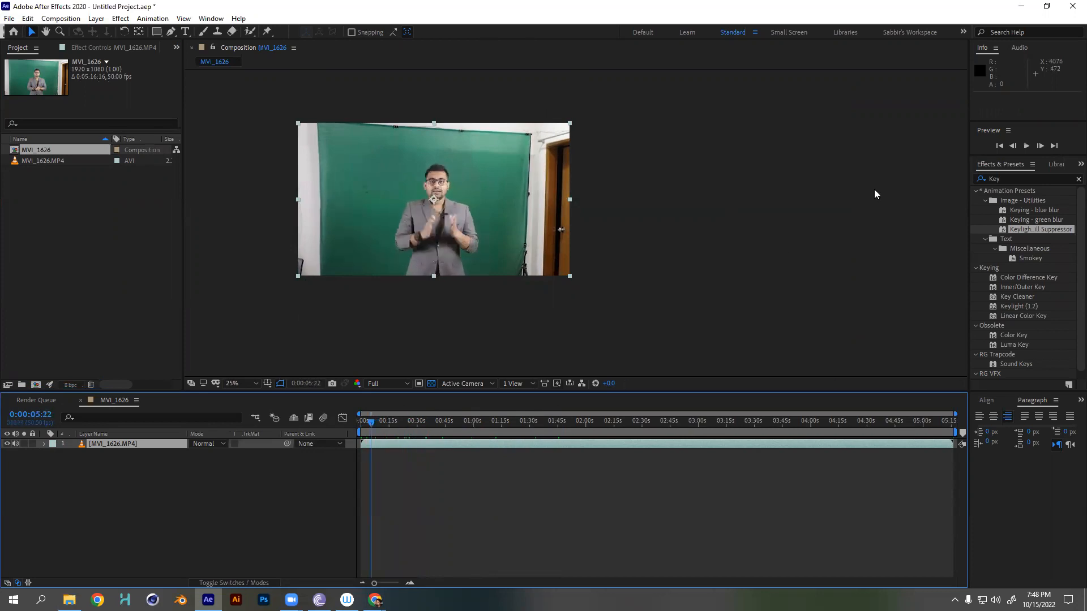
Widen the effects list and apply the Keylight + Key Cleaner + Advanced Spill Suppressor preset to the MVI_1626.MP4 footage.
left_click(1000, 168)
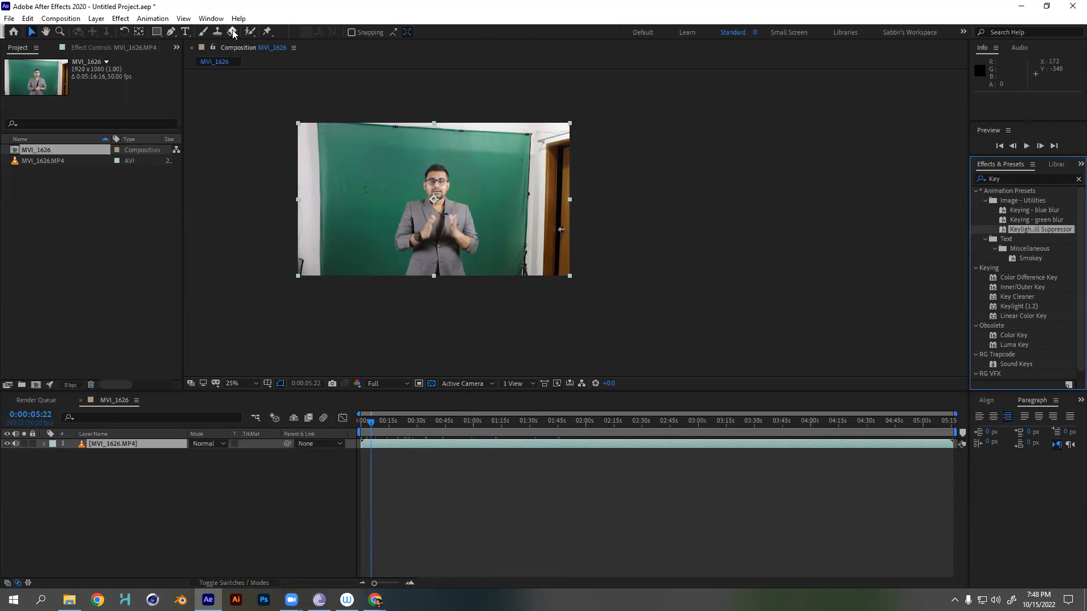
left_click(204, 19)
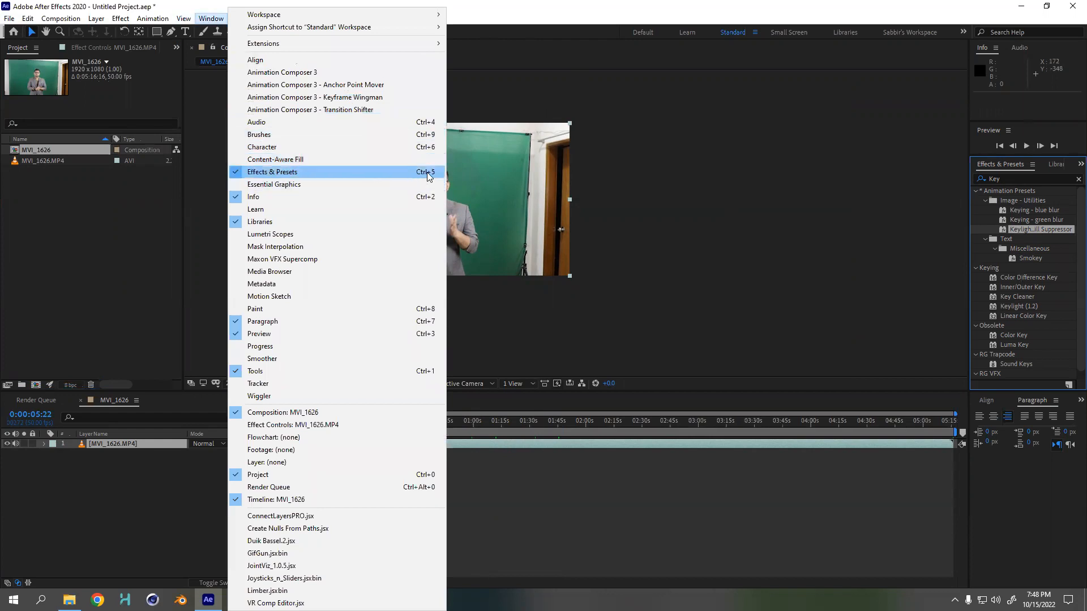
left_click(710, 158)
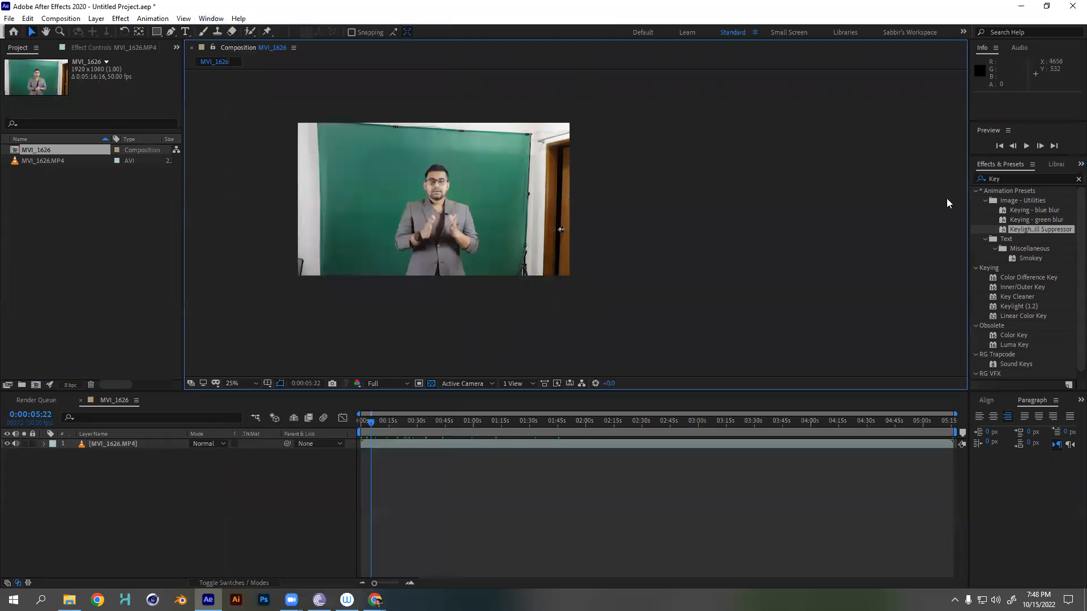
left_click(1026, 233)
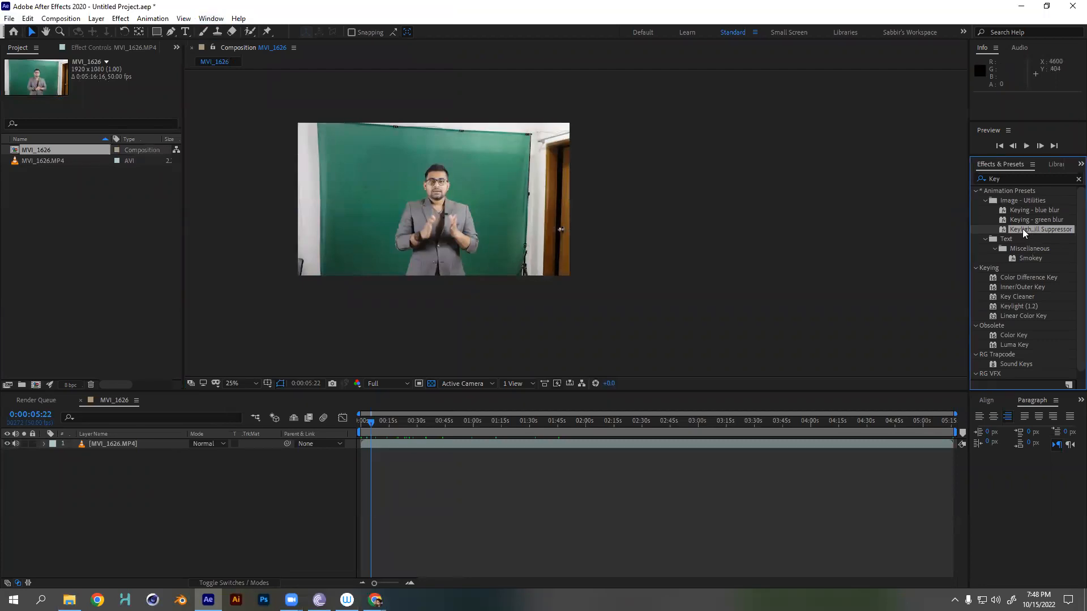
left_click_drag(970, 228, 782, 226)
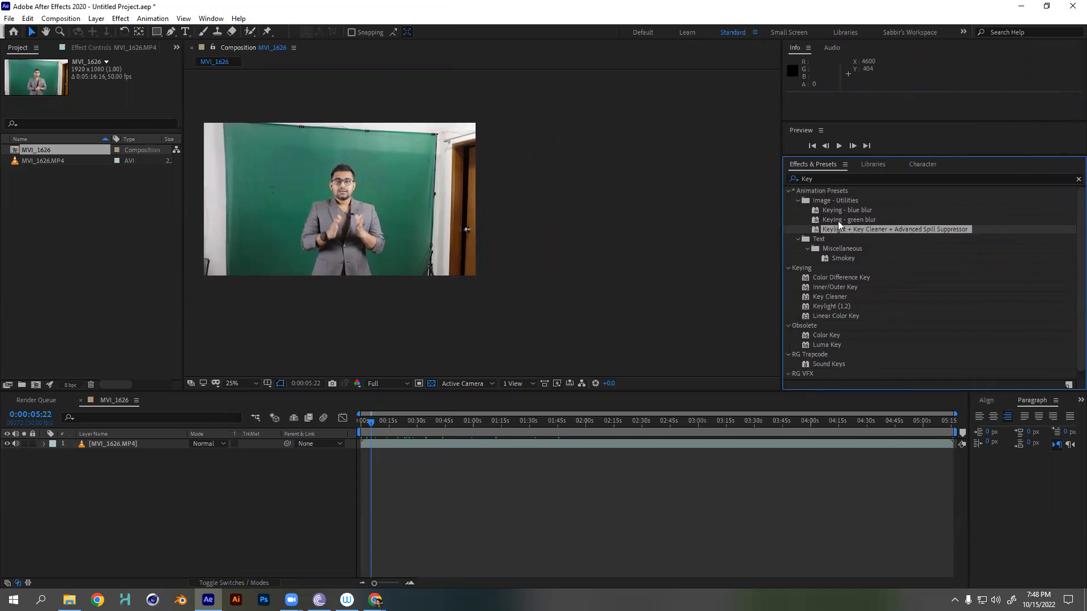
left_click_drag(853, 236, 353, 215)
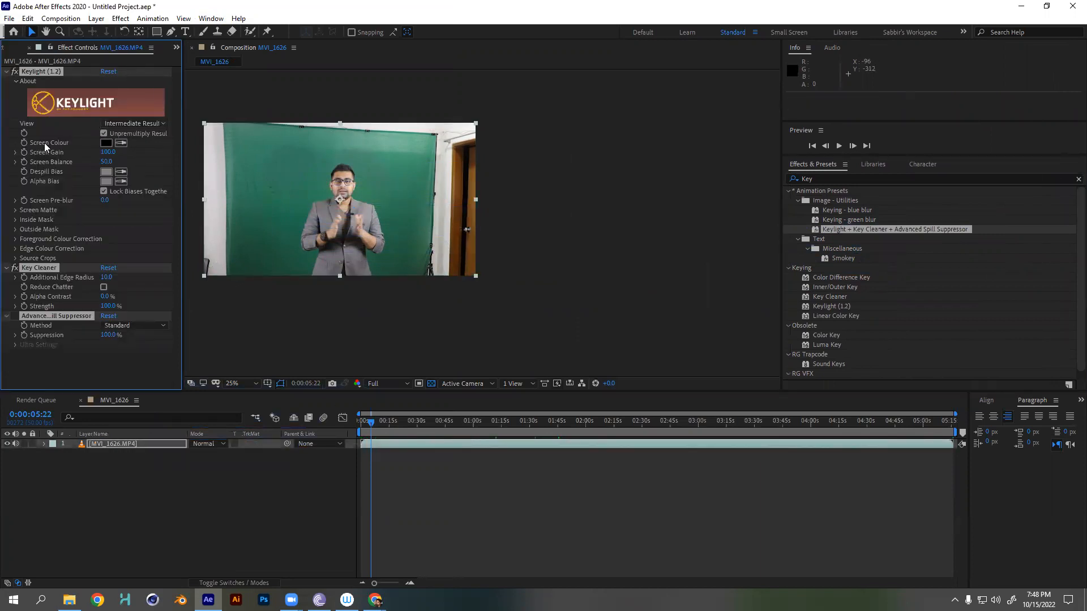
Sample the green backdrop as Keylight's Screen Colour and check the key at 0:00:24:08.
left_click(121, 142)
left_click(236, 265)
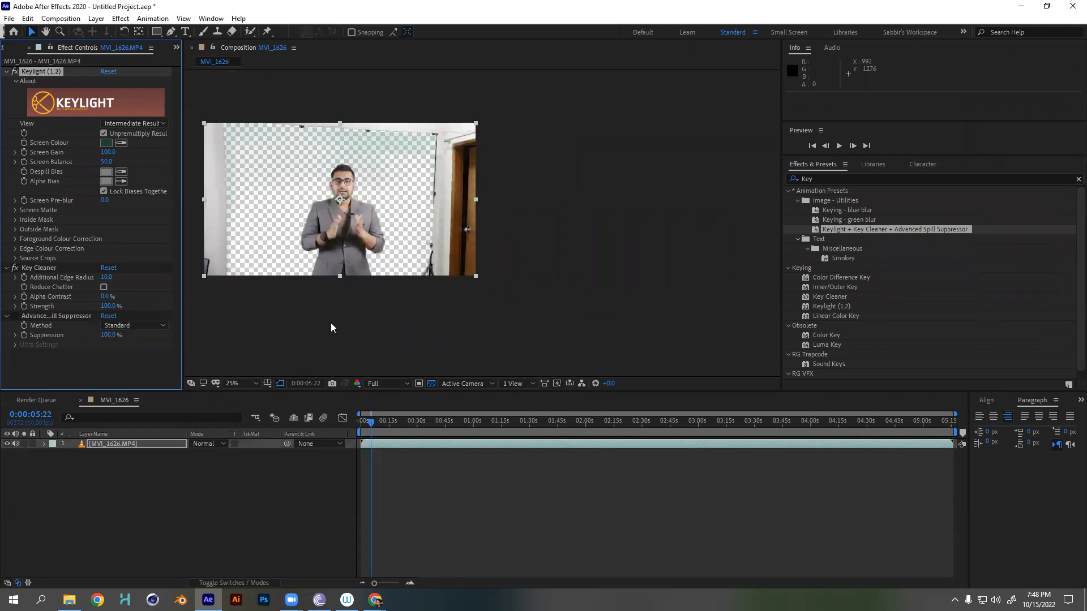
left_click_drag(374, 424, 406, 421)
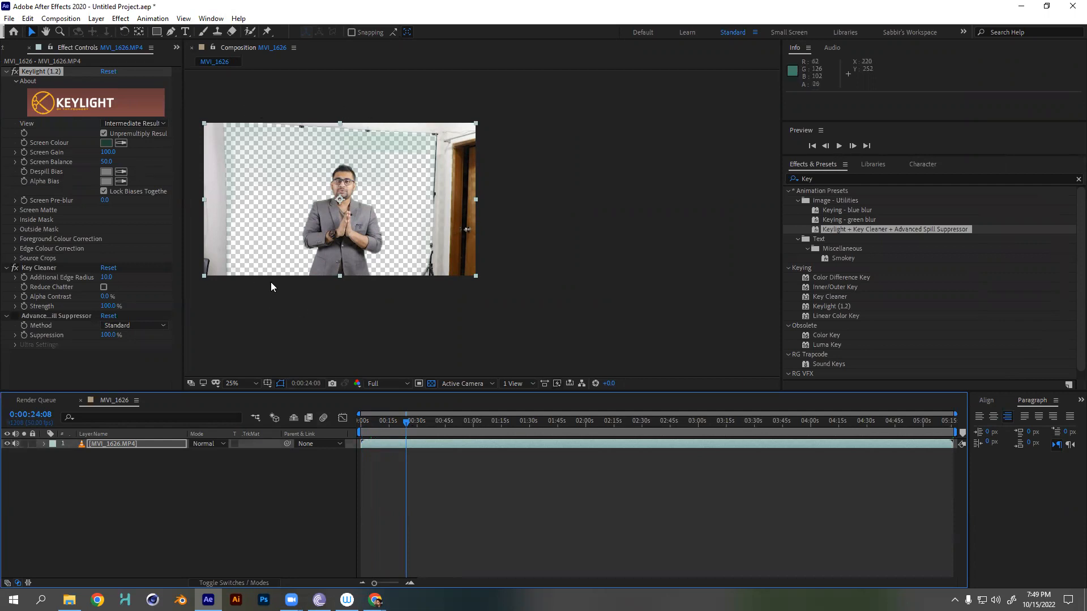
Enable the Advanced Spill Suppressor and inspect the keyed subject up close, moving to 0:00:52:44.
scroll(352, 225, "up", 1)
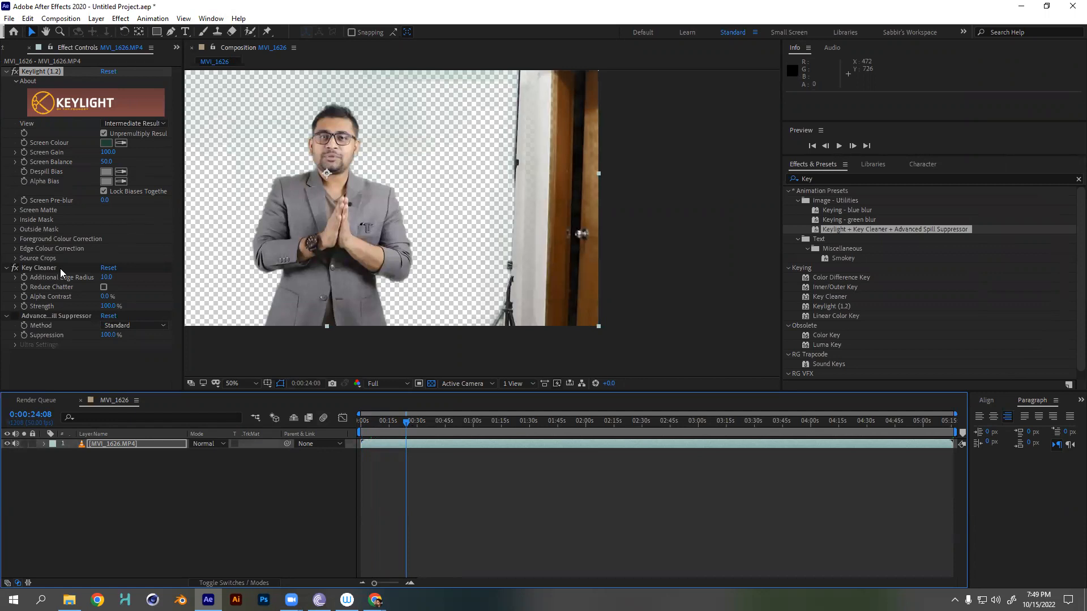
left_click(14, 319)
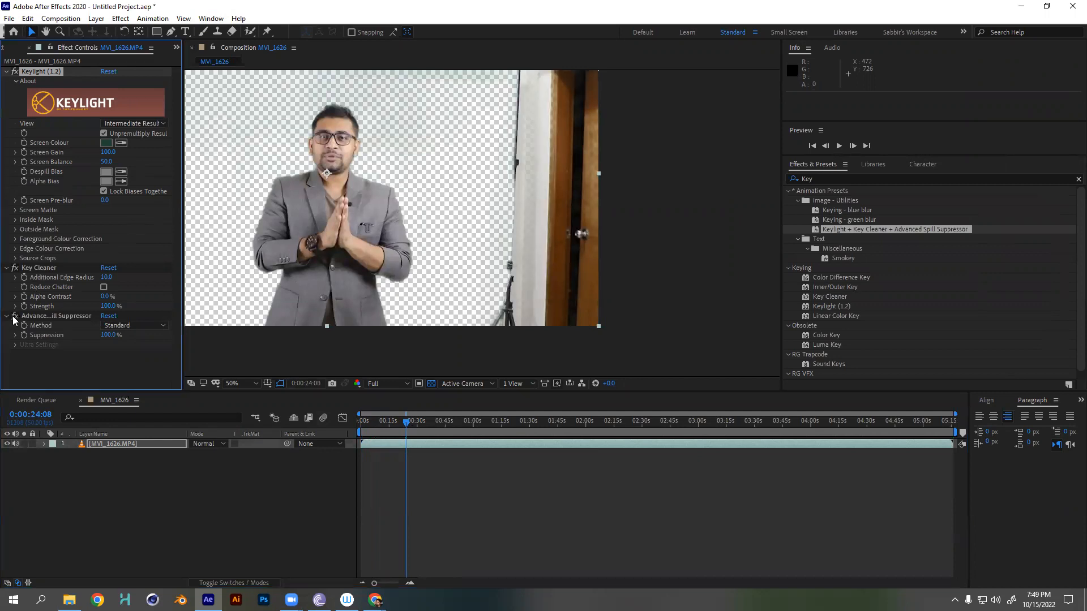
scroll(302, 137, "up", 1)
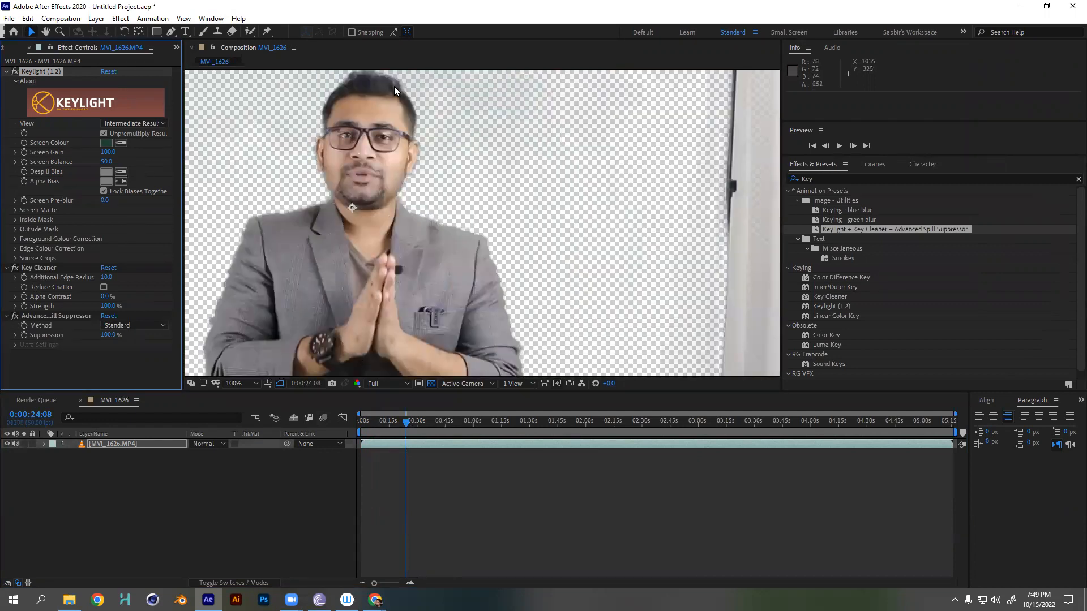
left_click_drag(407, 422, 461, 422)
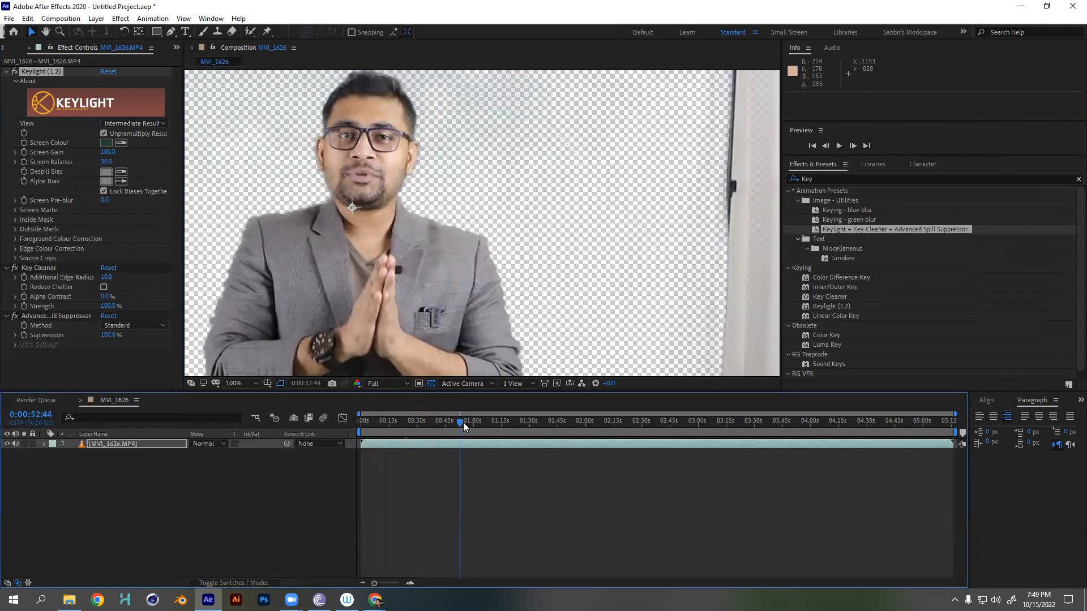
Create a deep cyan solid of 1920 × 1080 px in the composition.
scroll(483, 253, "down", 4)
right_click(363, 152)
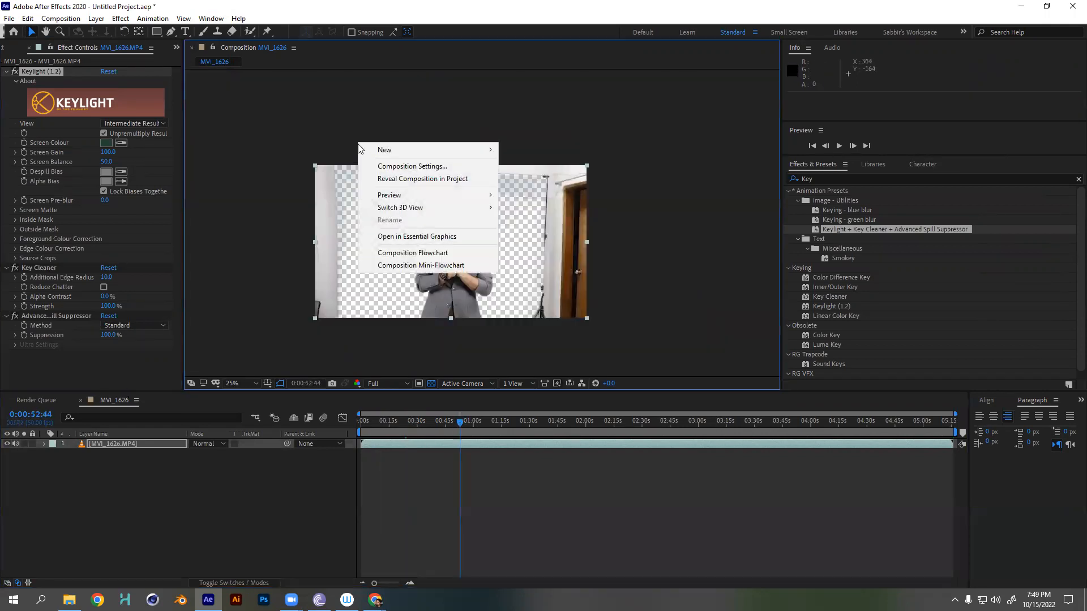
mouse_move(384, 150)
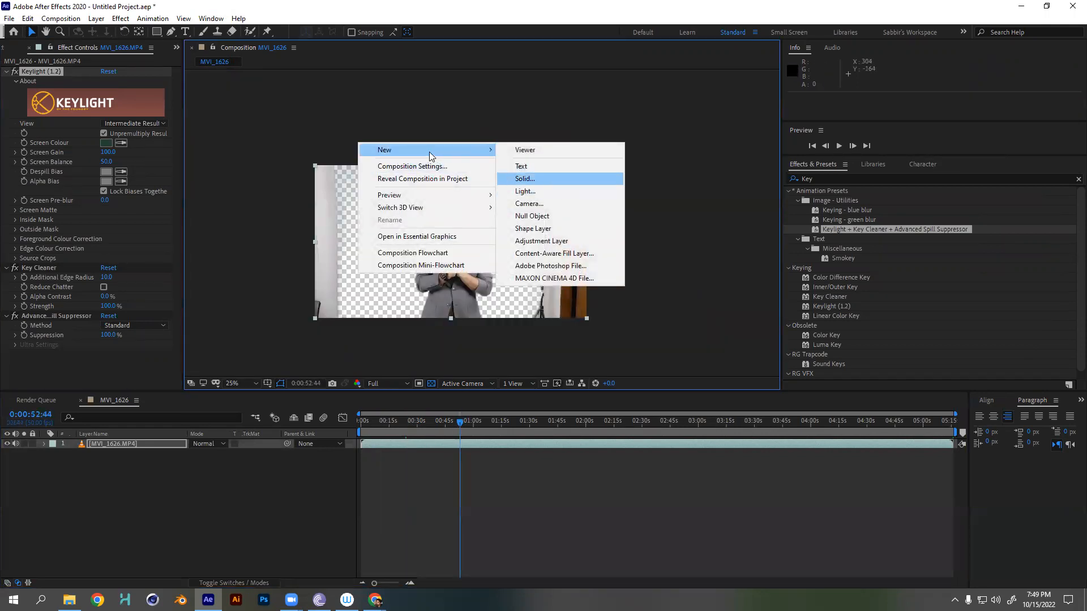
left_click(524, 178)
left_click(242, 227)
mouse_move(65, 105)
left_mouse_down()
mouse_move(130, 103)
mouse_move(141, 78)
mouse_move(154, 97)
mouse_move(109, 124)
left_mouse_up()
left_click_drag(175, 140, 186, 103)
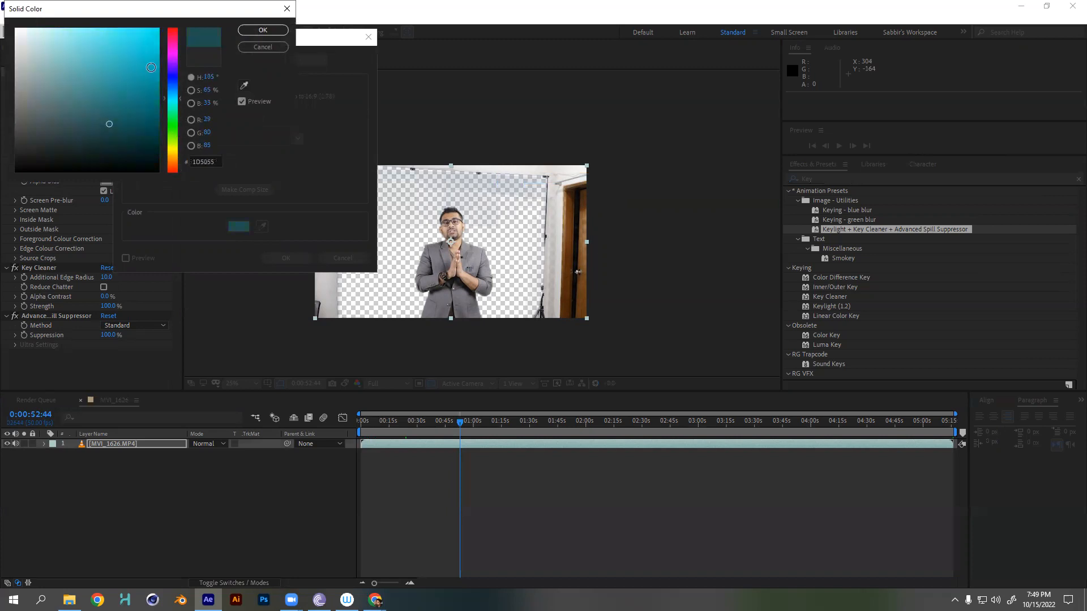
left_click(262, 30)
left_click(286, 256)
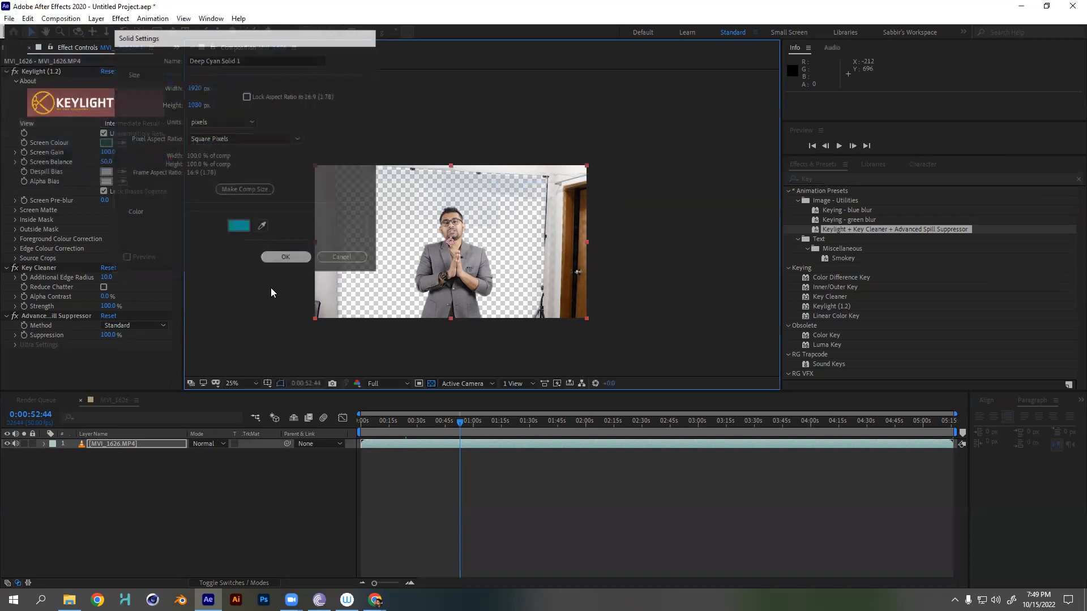
Place the cyan solid beneath the MVI_1626.MP4 layer as its background.
left_click(113, 453)
left_click_drag(116, 443, 118, 471)
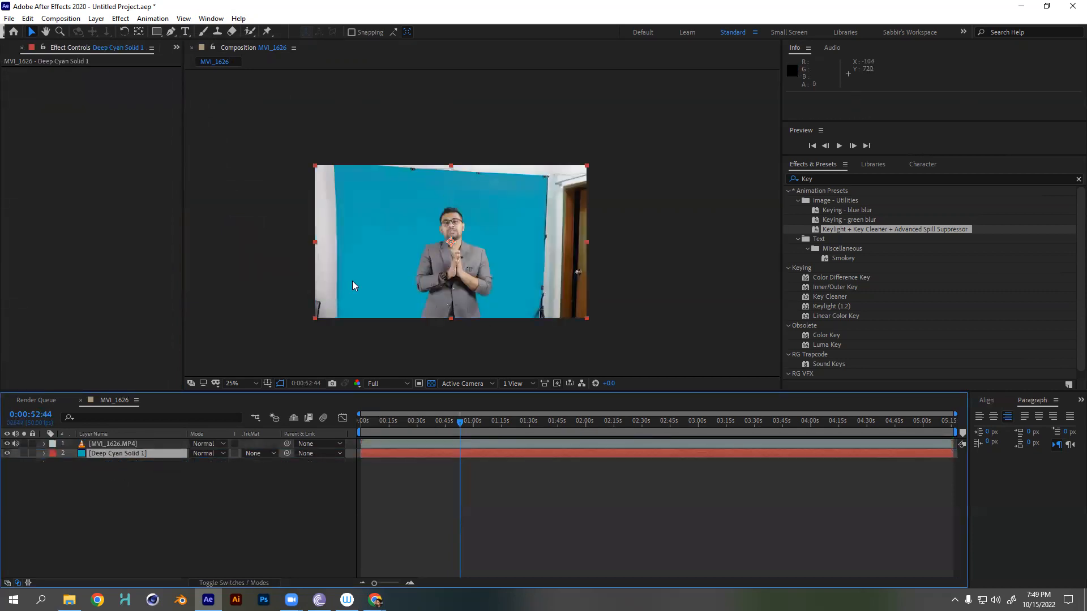
left_click(410, 328)
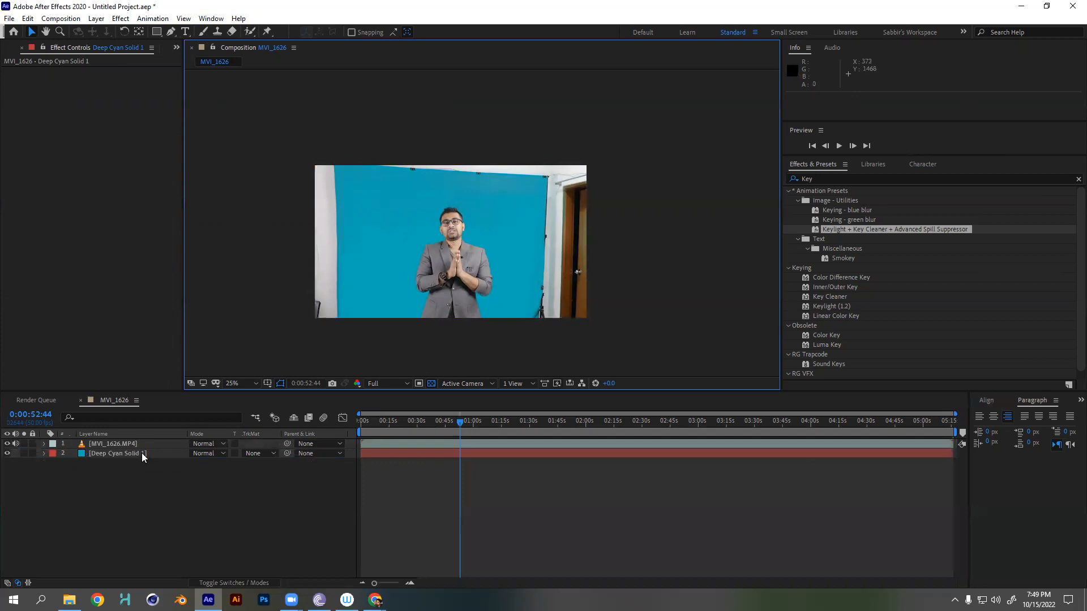
Check the keyed footage over the cyan background at 0:01:37:14 and show the MVI_1626.MP4 layer's keying effects.
left_click_drag(440, 425, 543, 424)
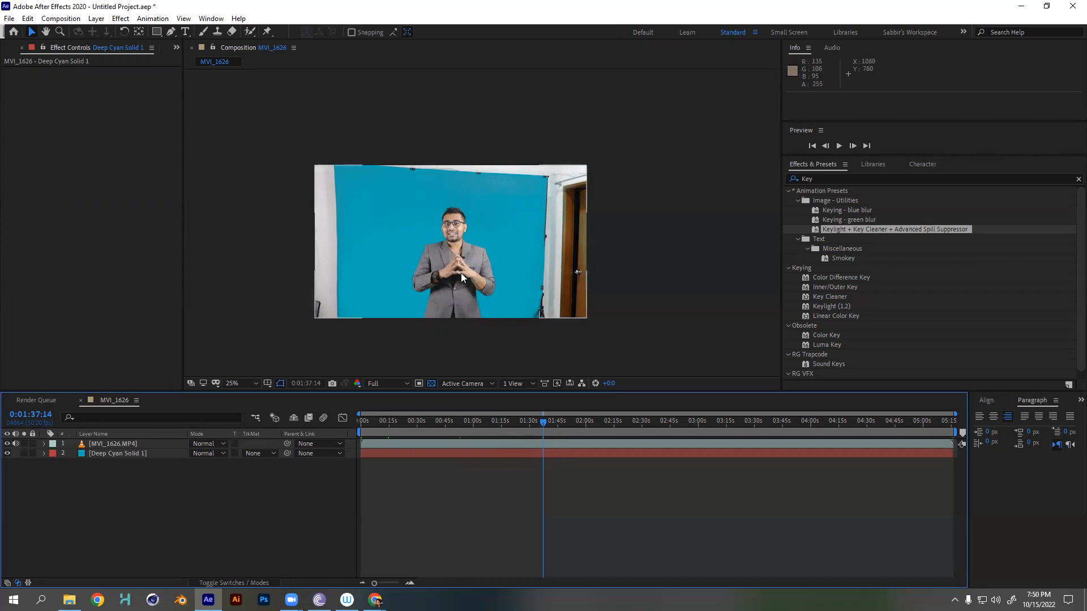
scroll(460, 273, "up", 2)
scroll(461, 269, "down", 2)
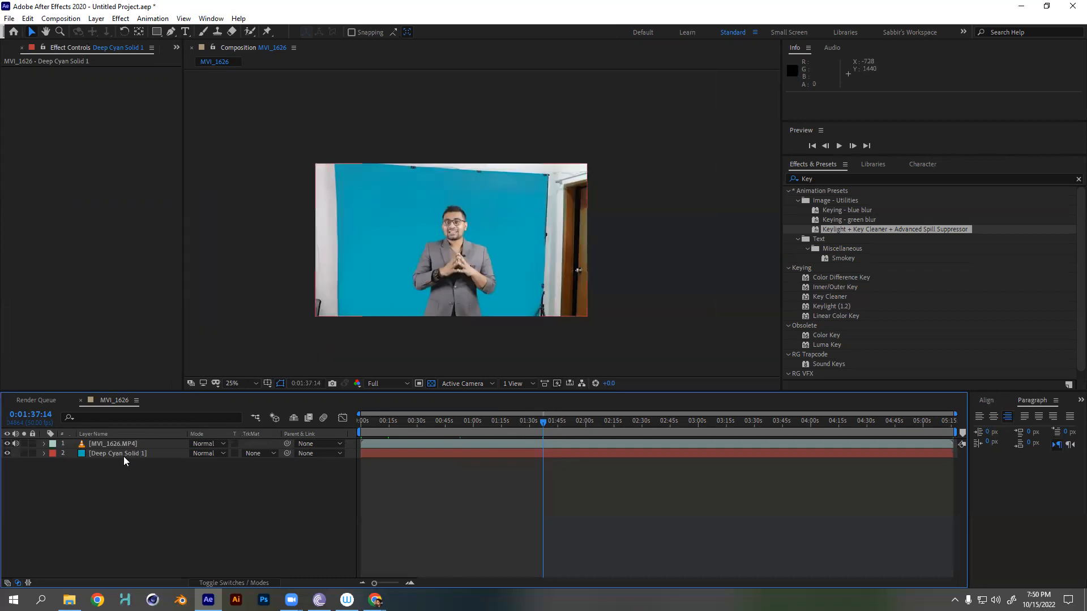
left_click(116, 444)
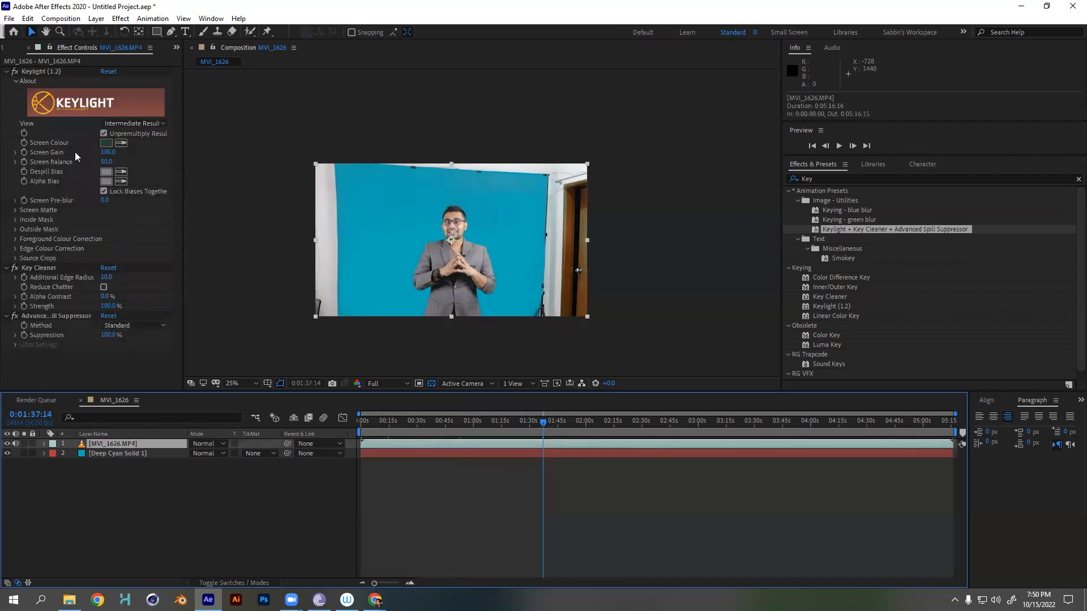